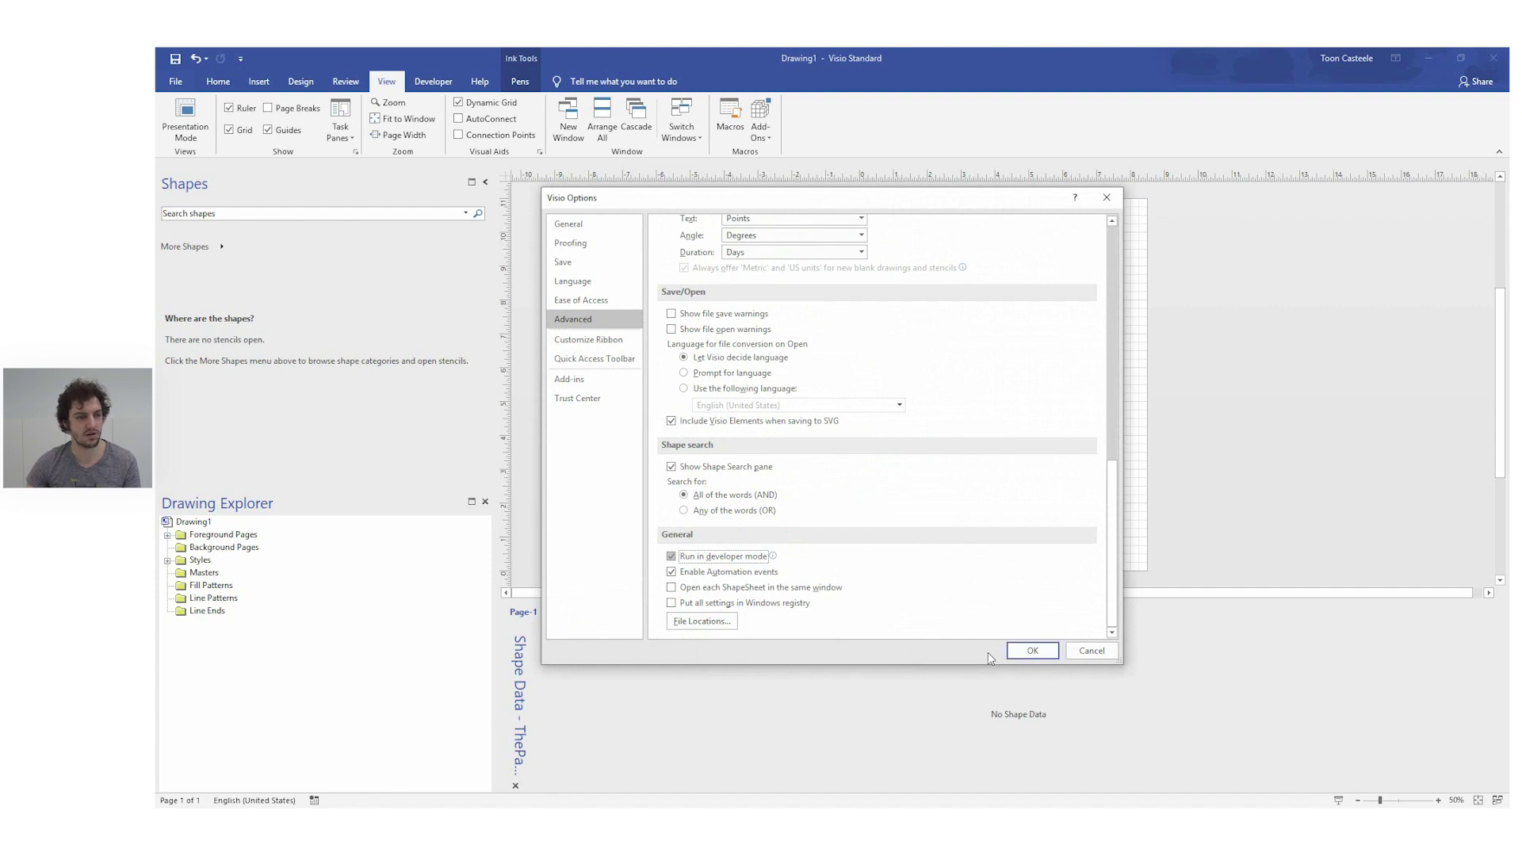
Confirm Visio Options with 'Run in developer mode' enabled
click(1033, 650)
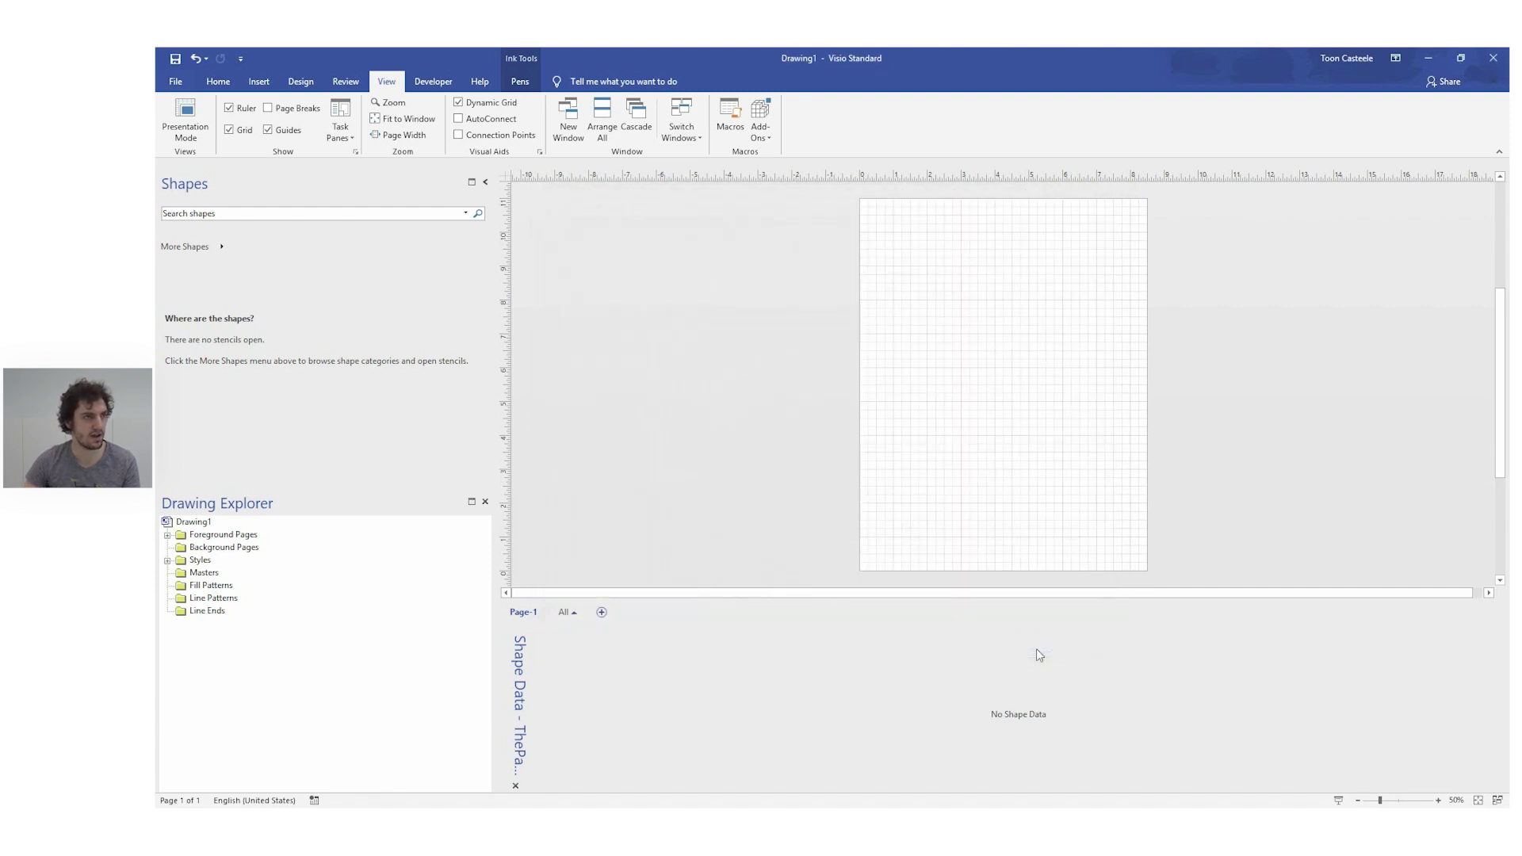
Show the Developer tab, close the document Properties window, and choose the Rectangle tool
click(438, 81)
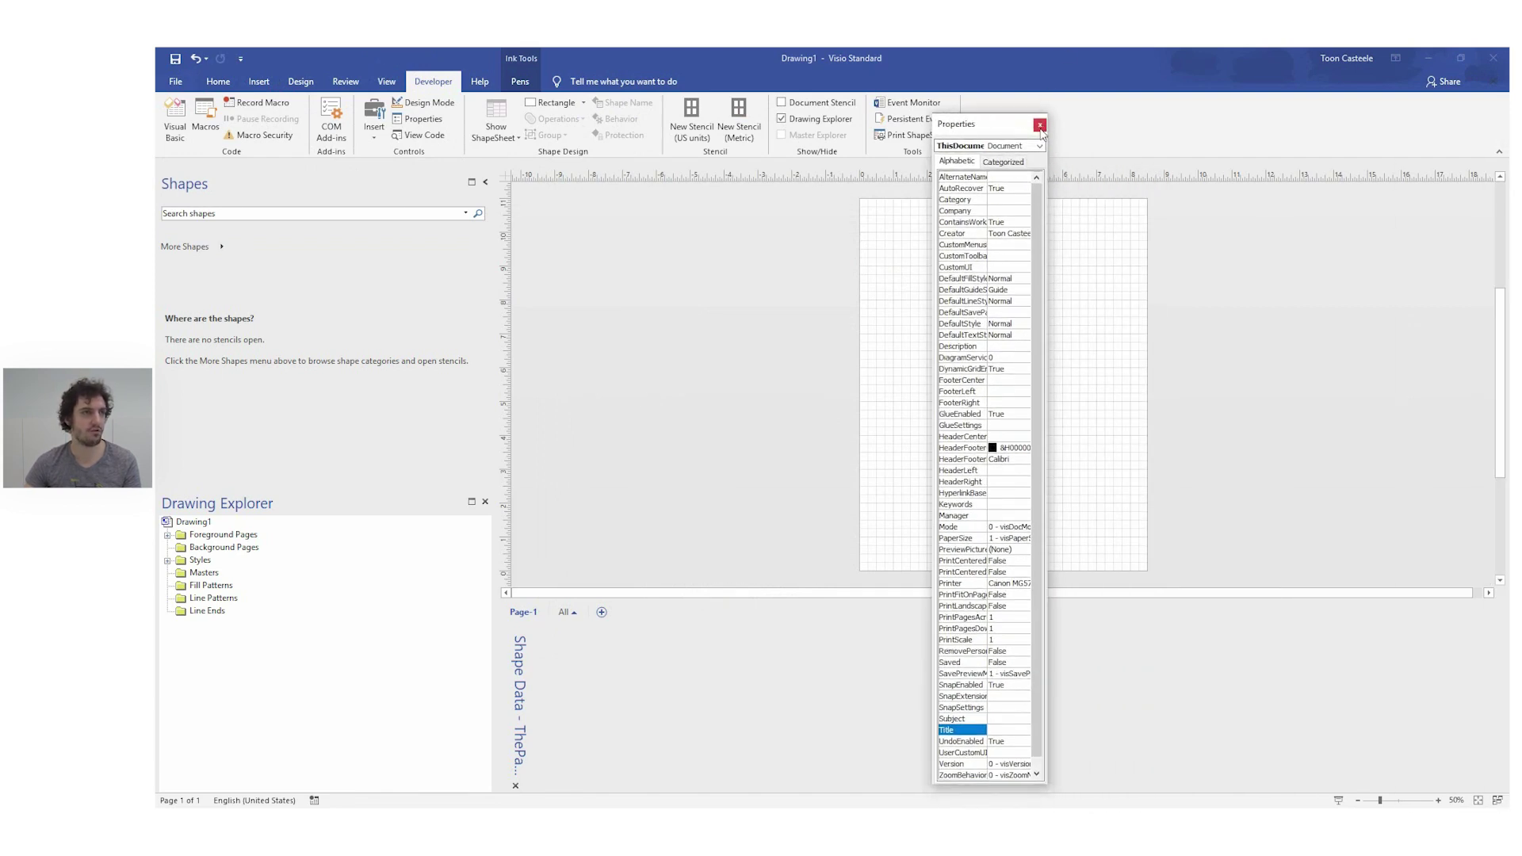
click(1040, 126)
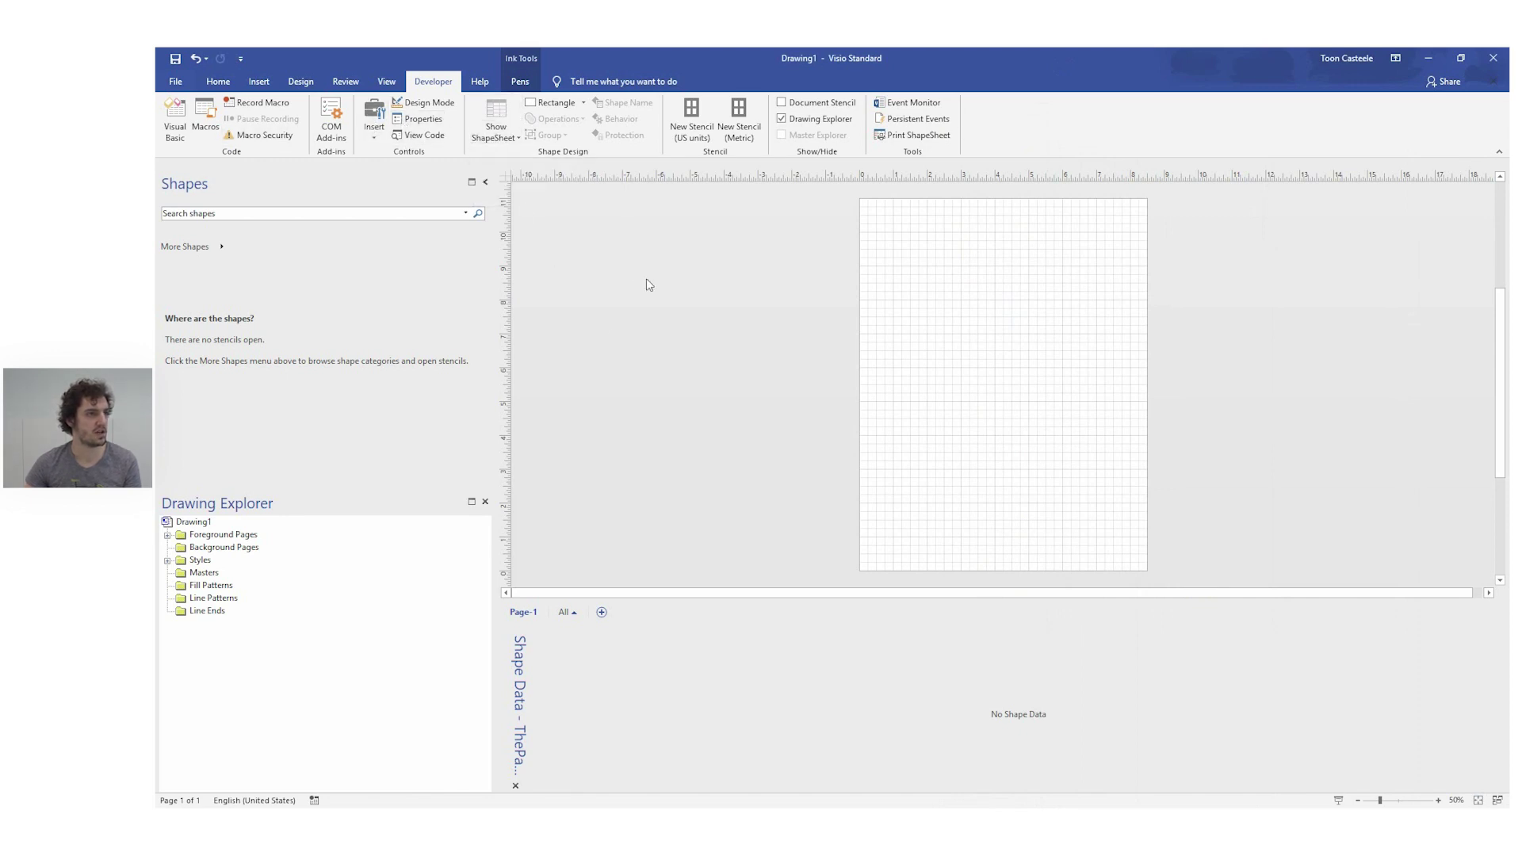
click(552, 102)
Draw a 4.2 by 1.5 inch rectangle near the top centre and check its ShapeSheet
drag(825, 241, 969, 290)
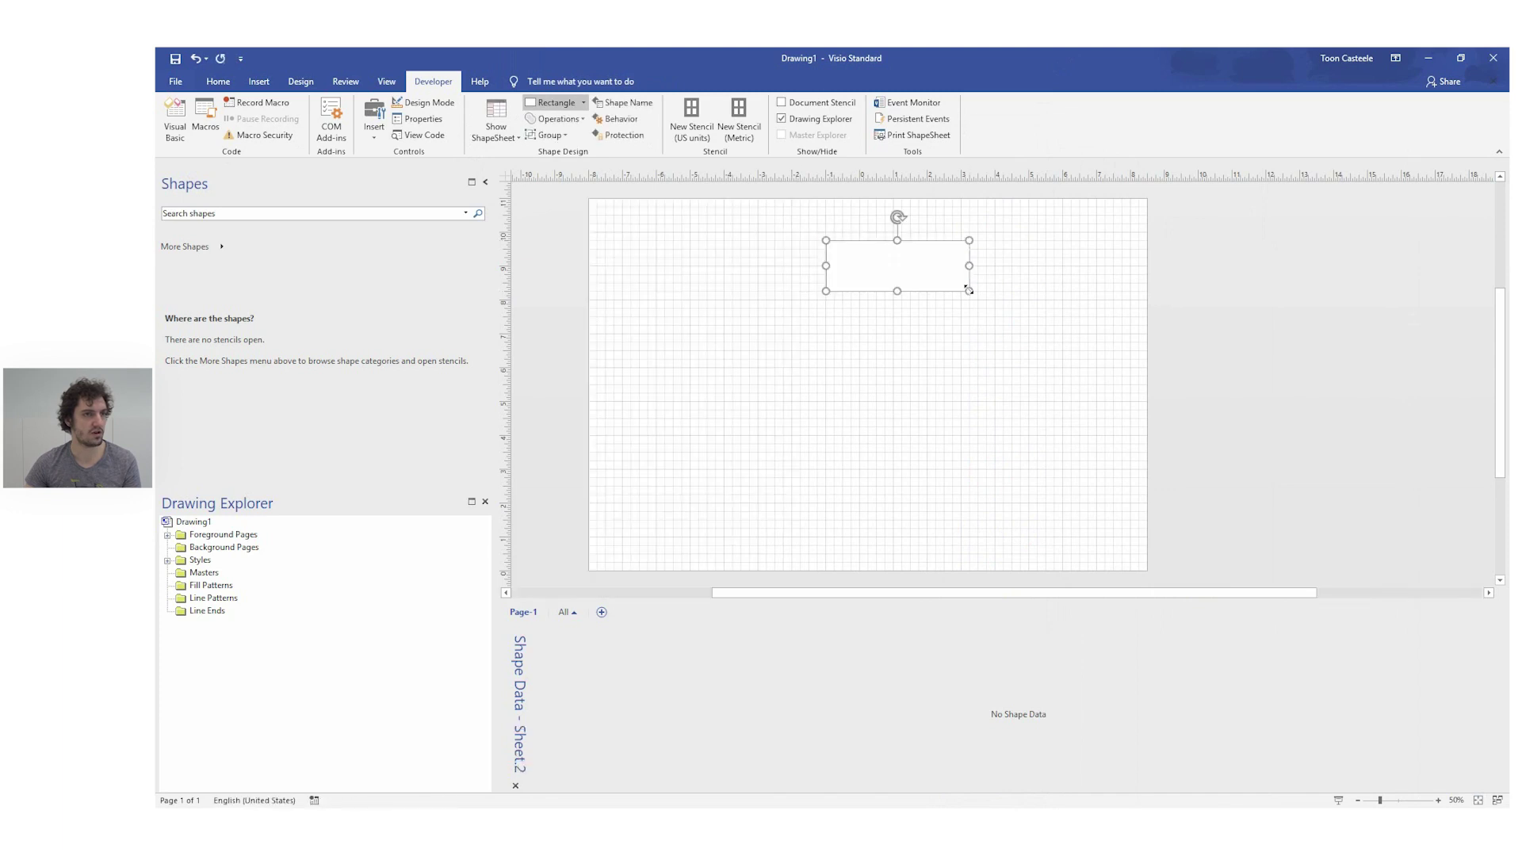
click(497, 114)
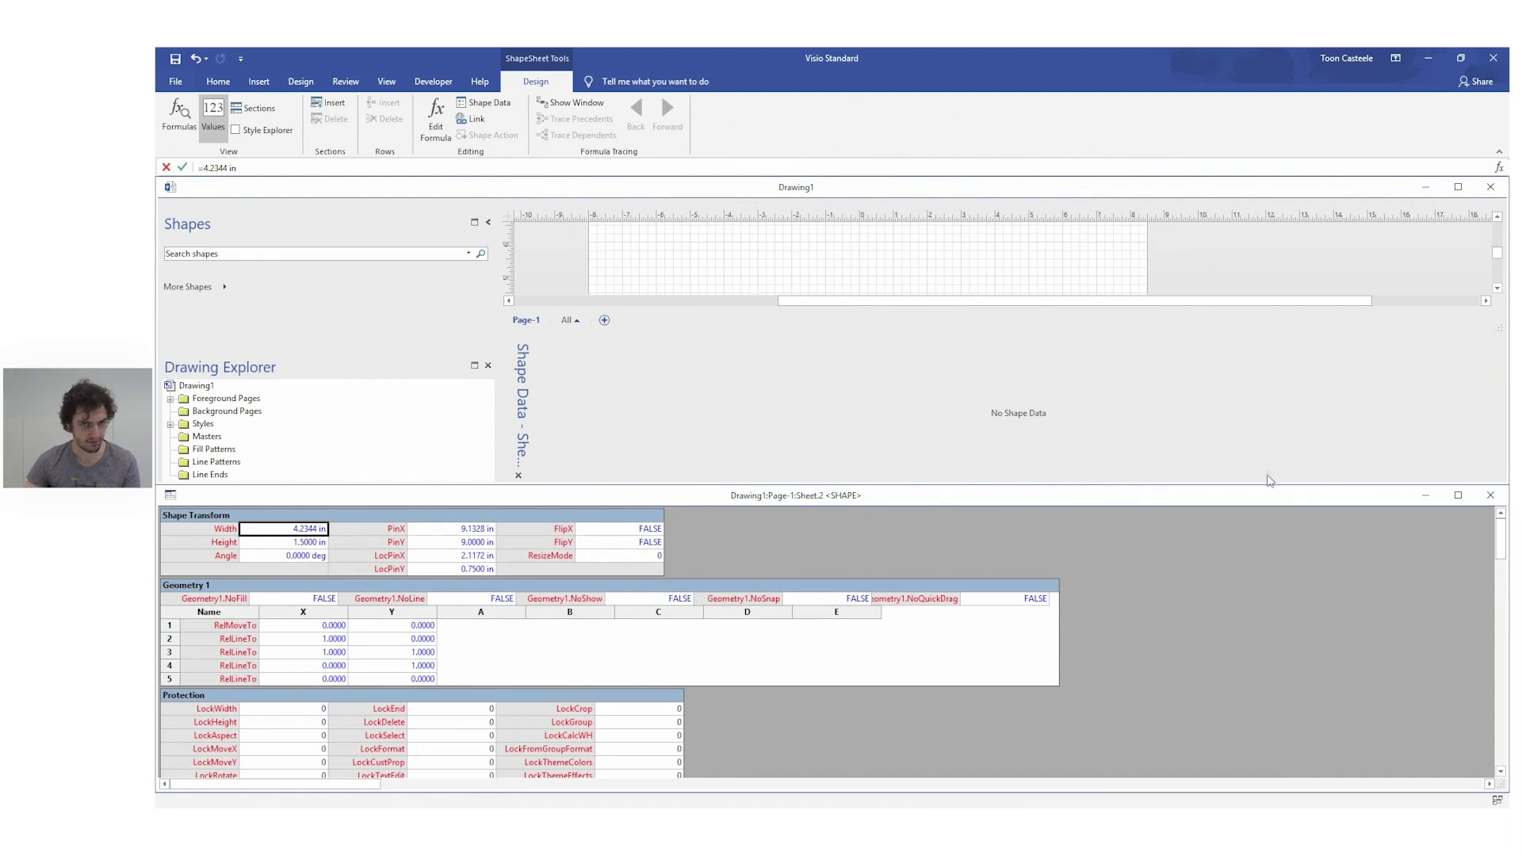
click(1490, 495)
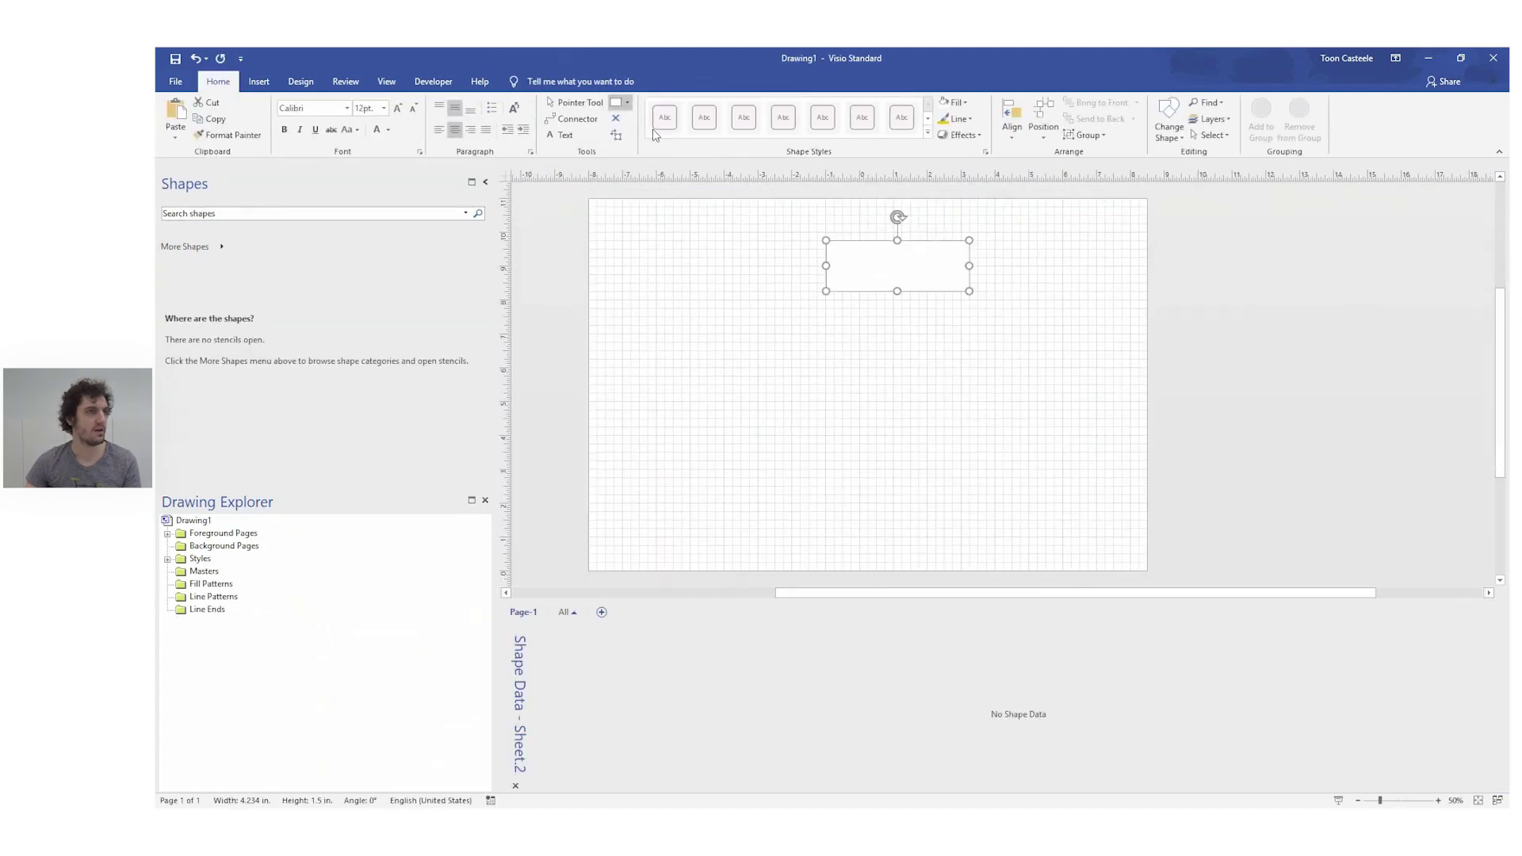
On the Developer tab, open the Operations list and dismiss it
click(433, 81)
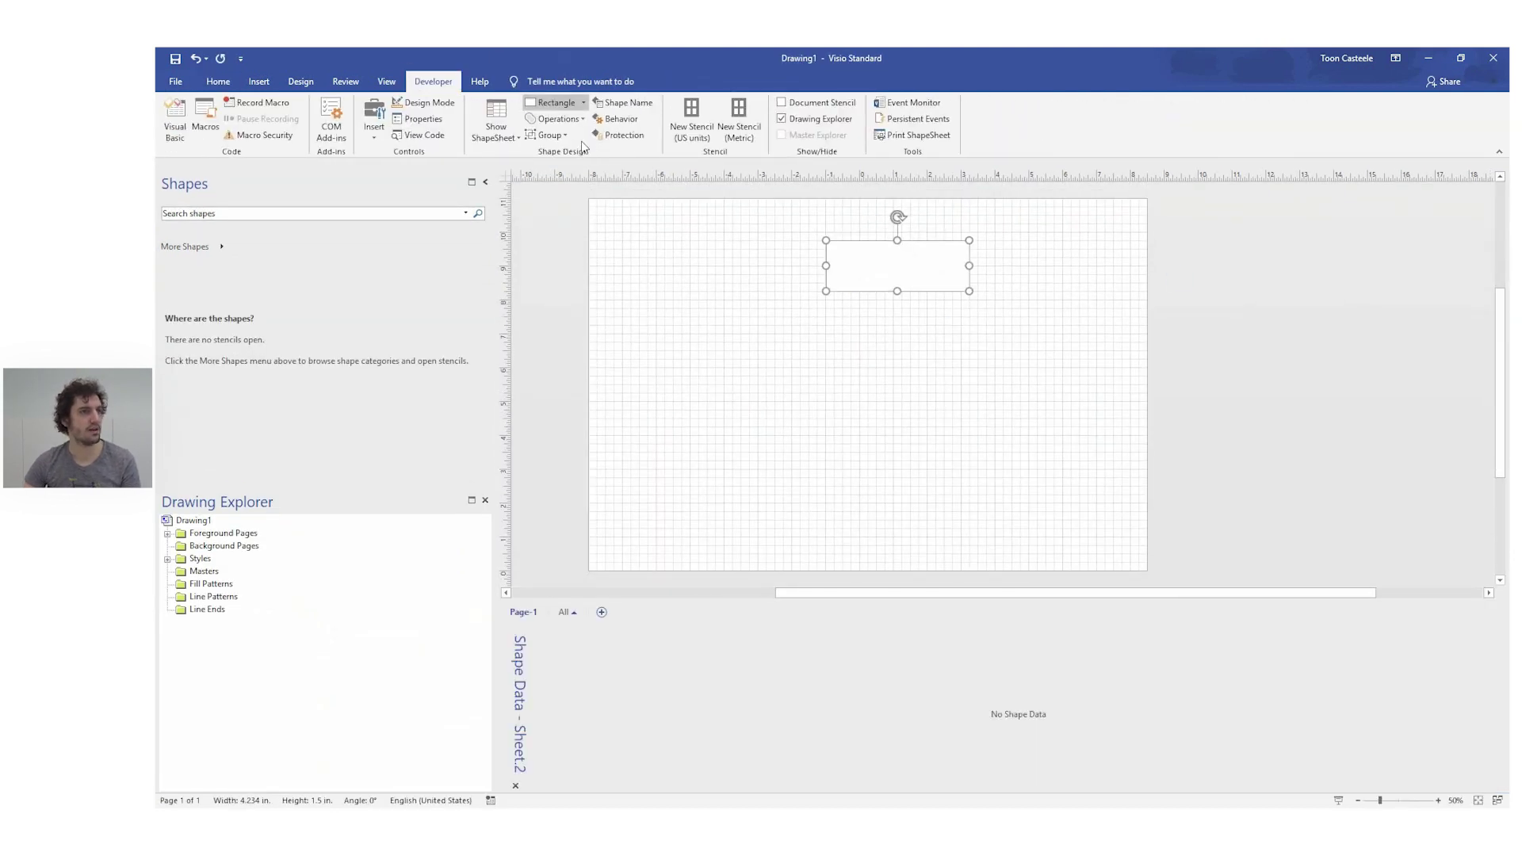
click(559, 119)
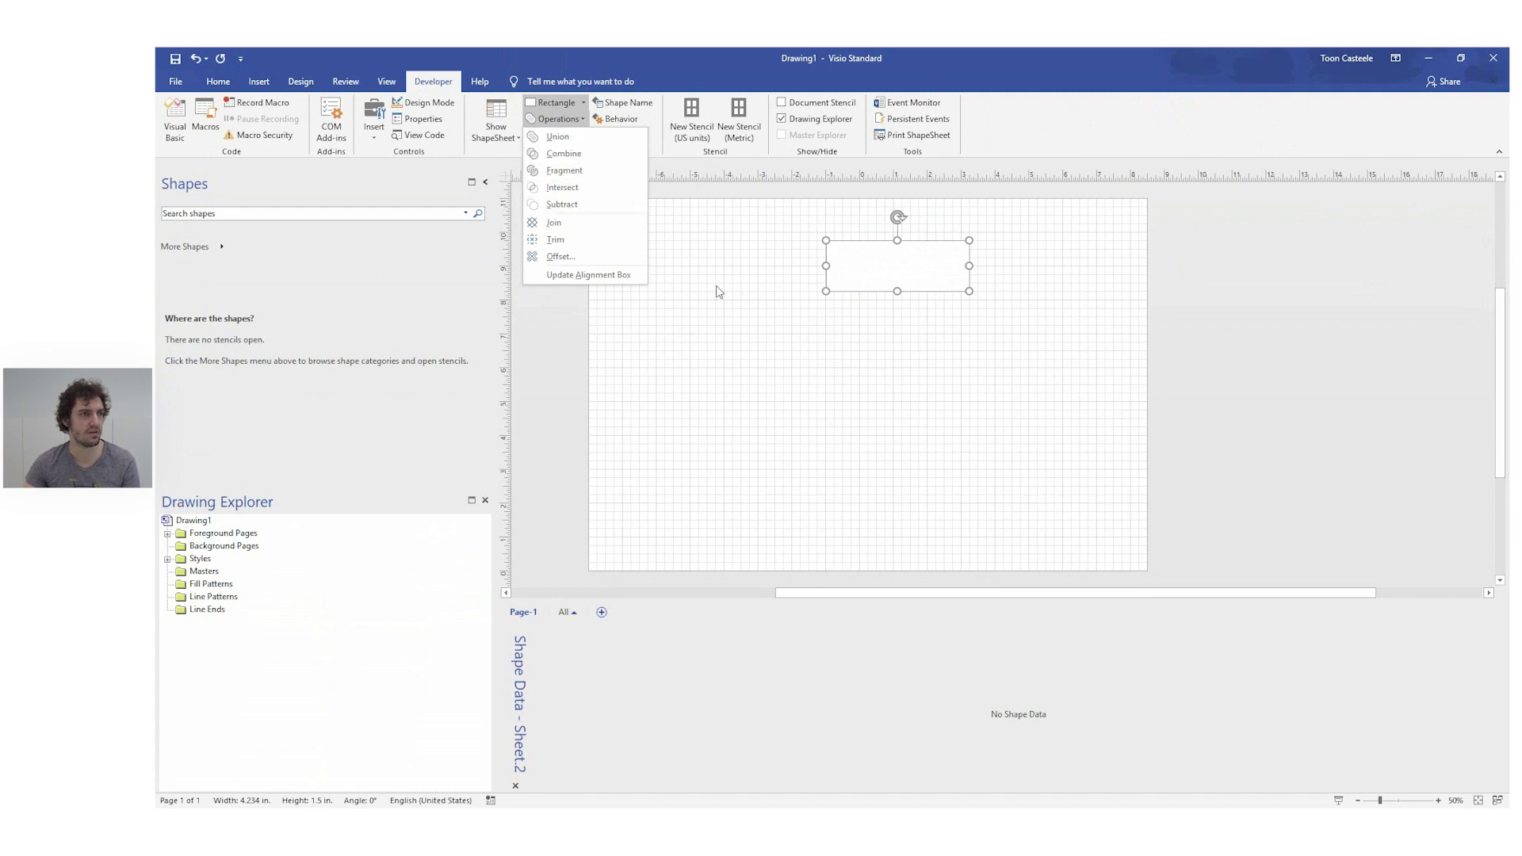
click(674, 360)
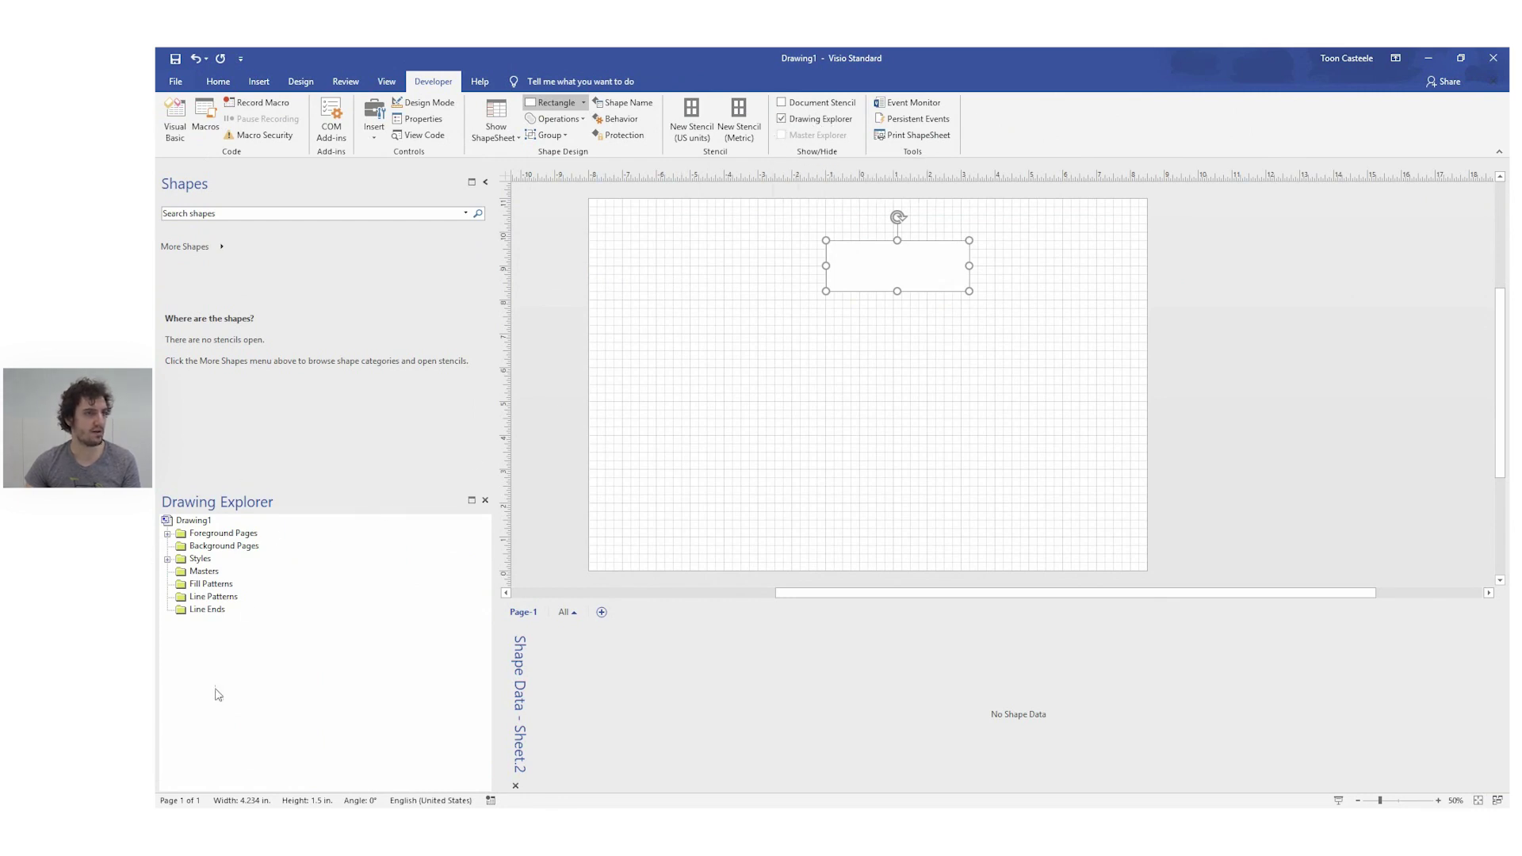
Turn Drawing Explorer off and back on, then select and right-click the rectangle
click(783, 120)
click(783, 120)
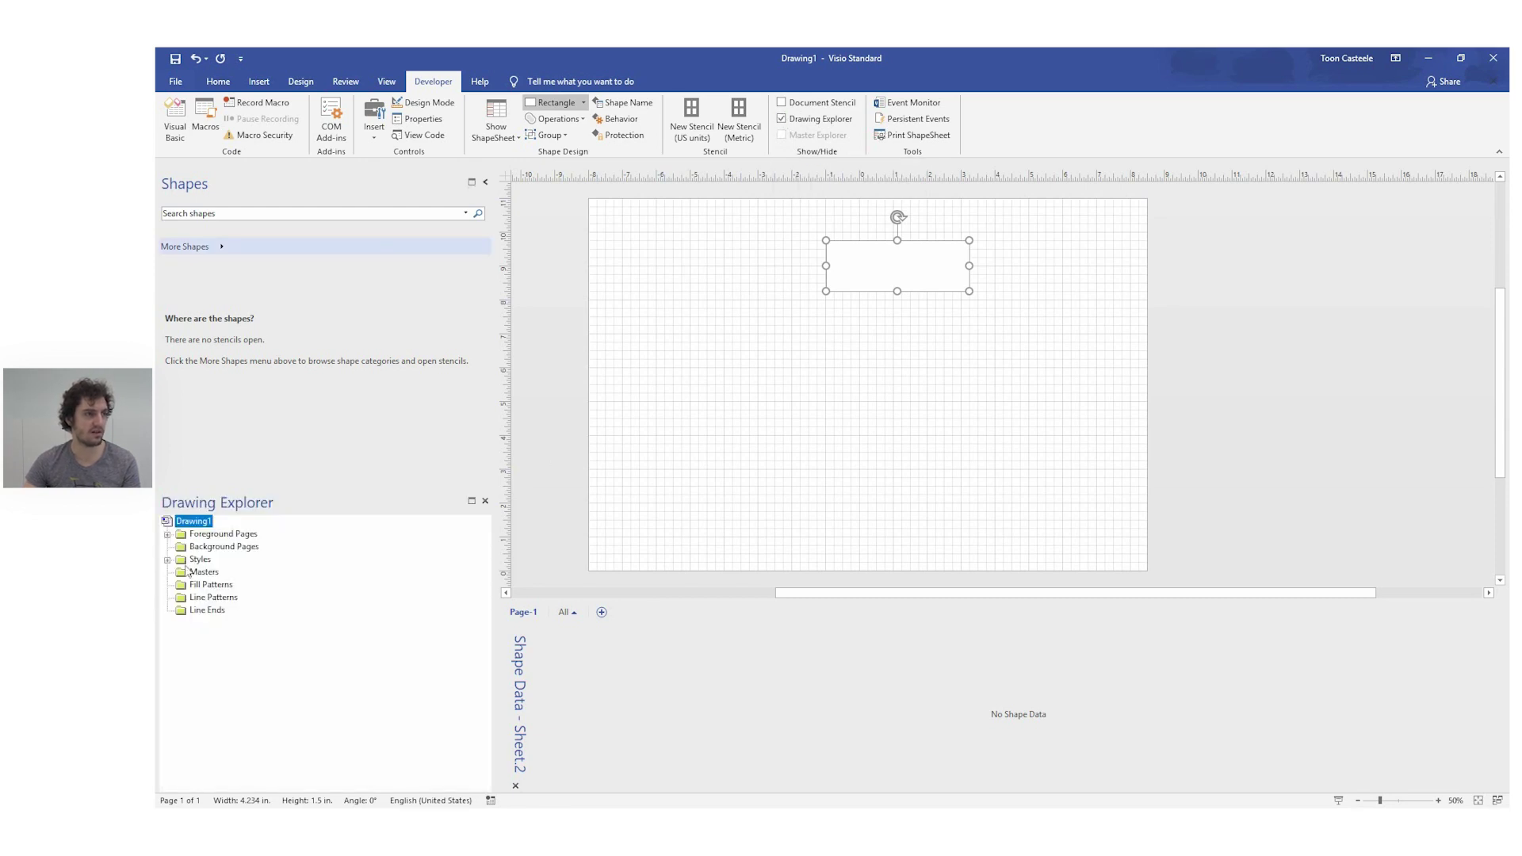
click(883, 262)
right_click(972, 262)
Group the rectangle on its own and return to the Home tab
mouse_move(1048, 345)
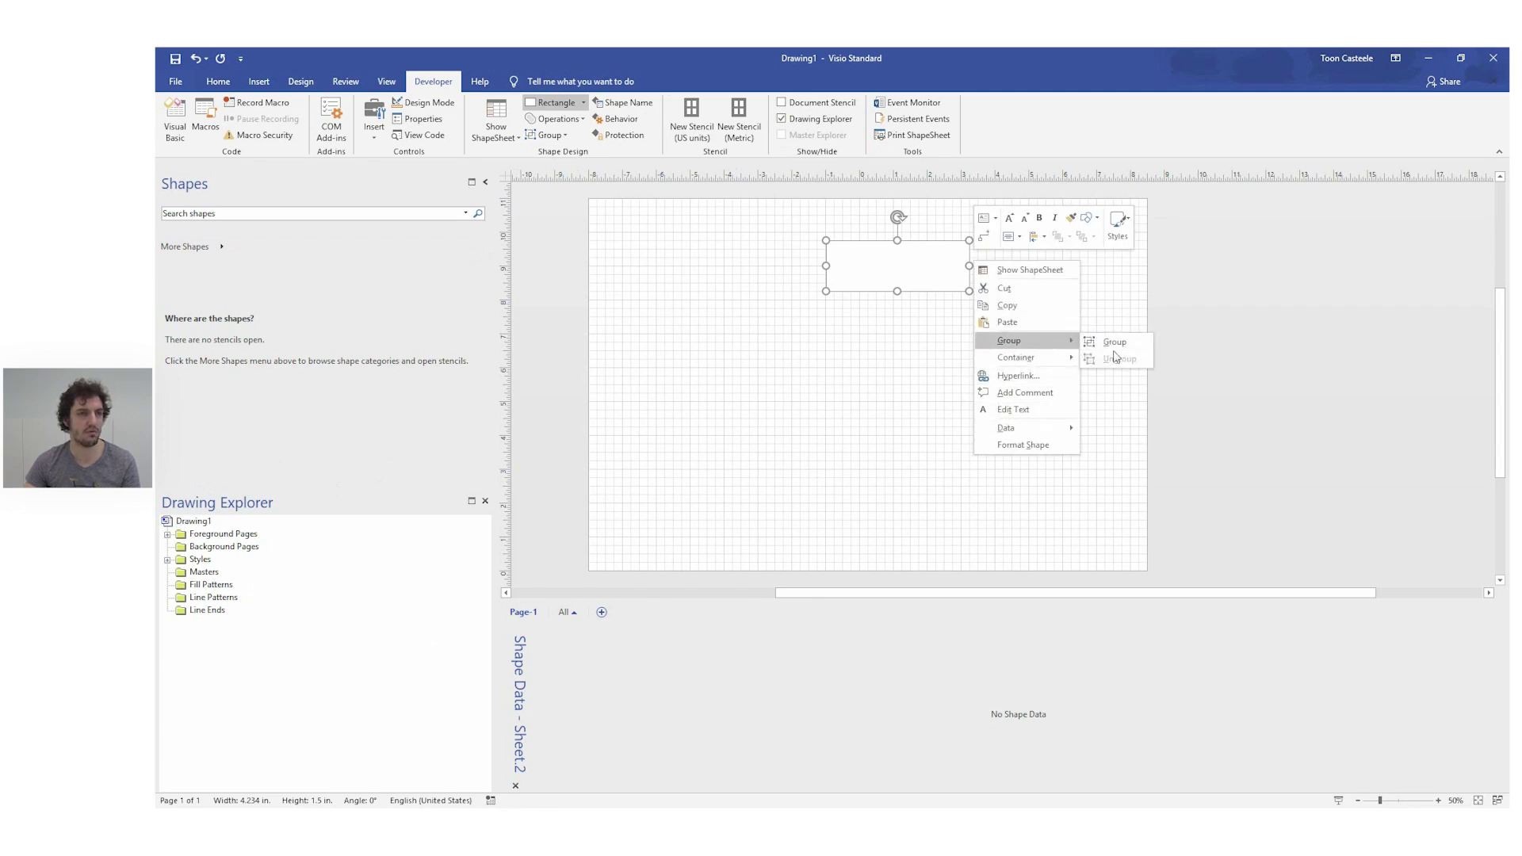
click(1121, 341)
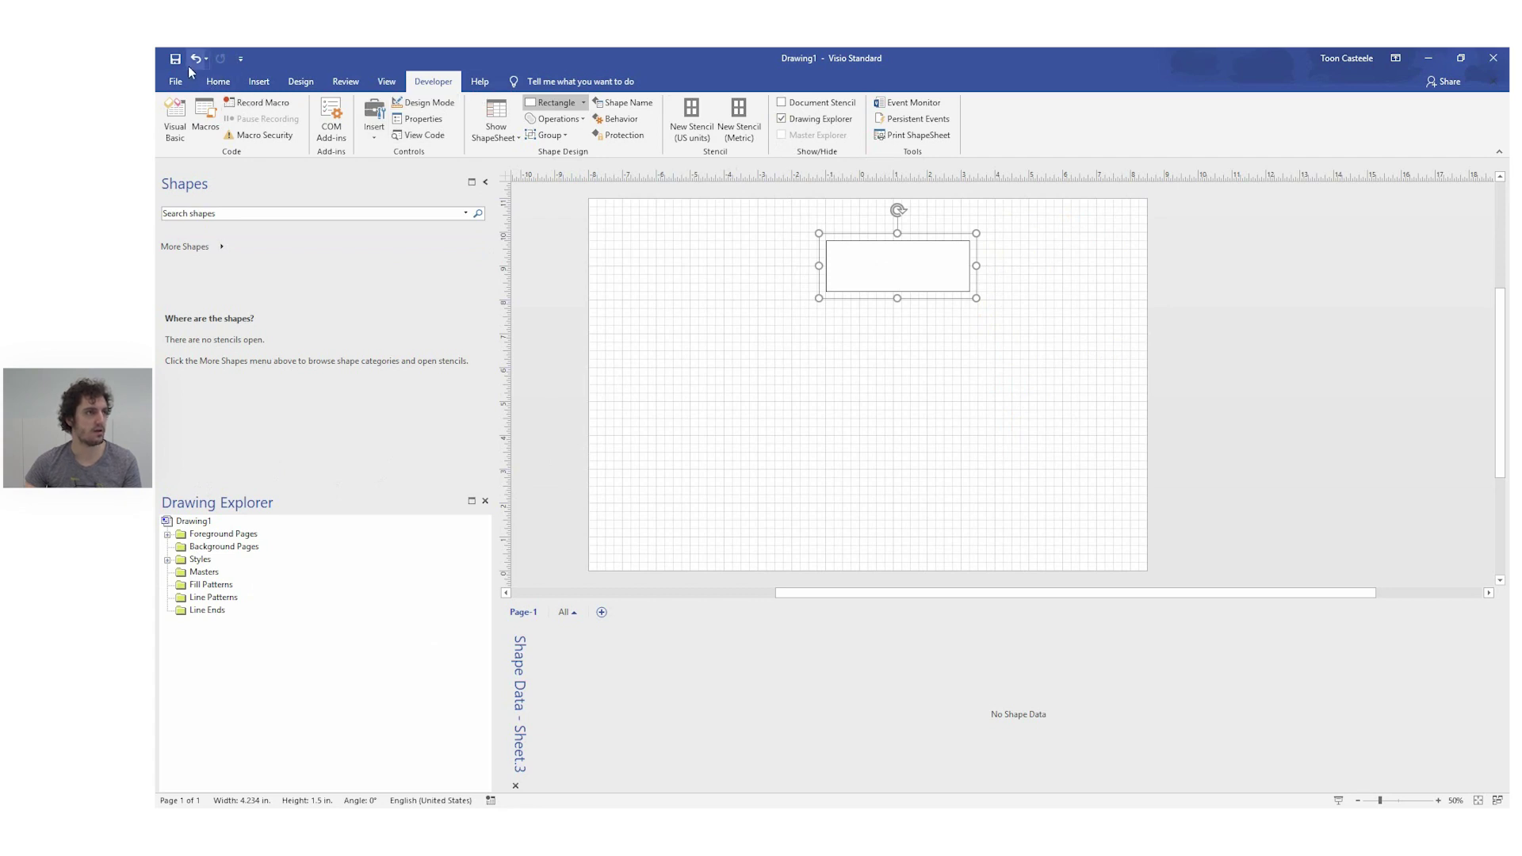
click(218, 82)
Subselect the rectangle inside the group and expand Foreground Pages in Drawing Explorer
click(1080, 330)
click(872, 261)
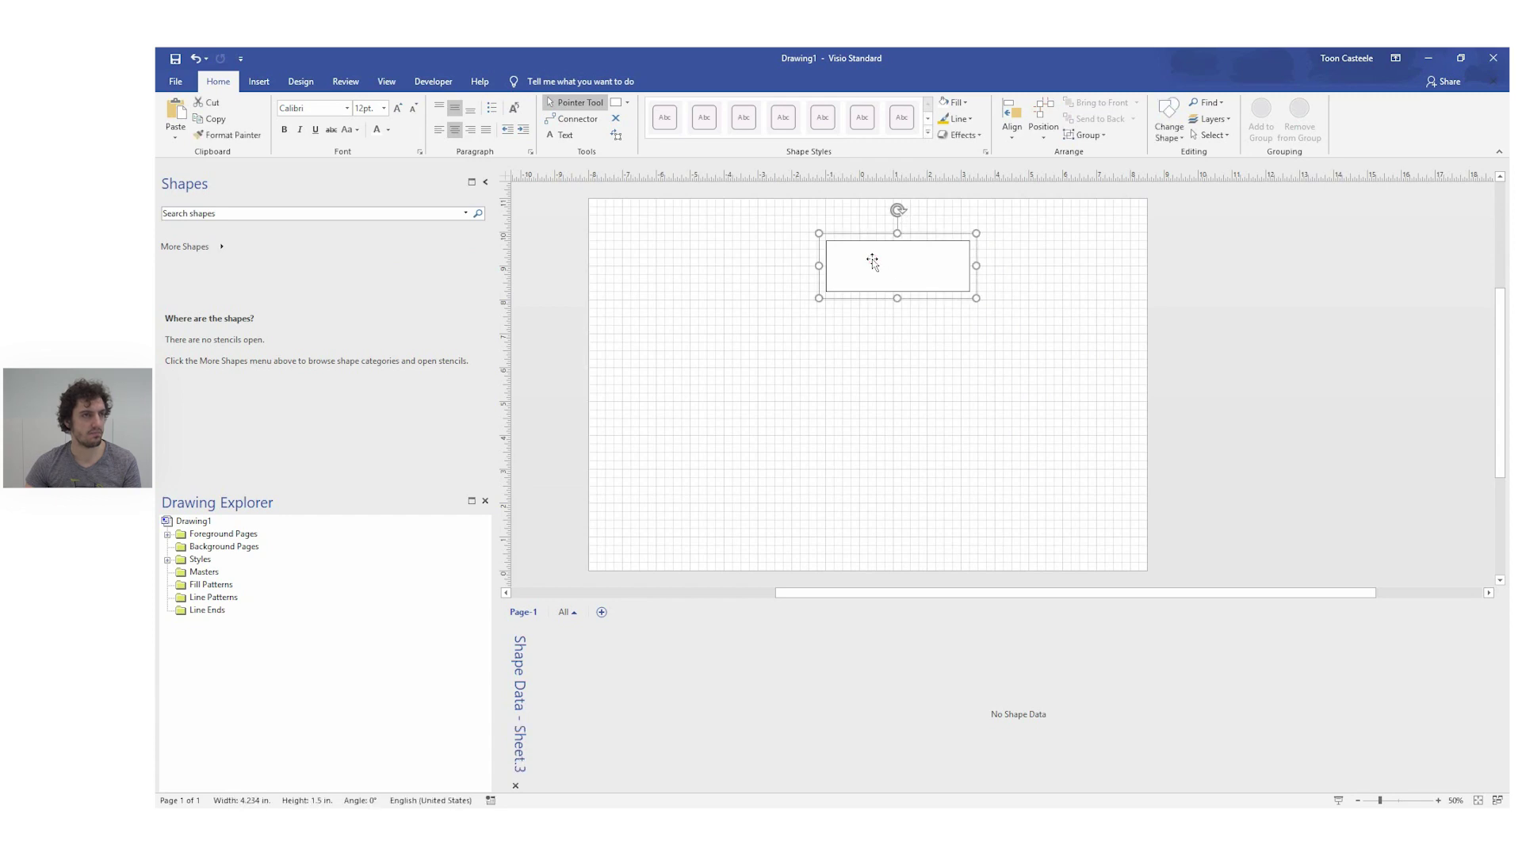
click(883, 270)
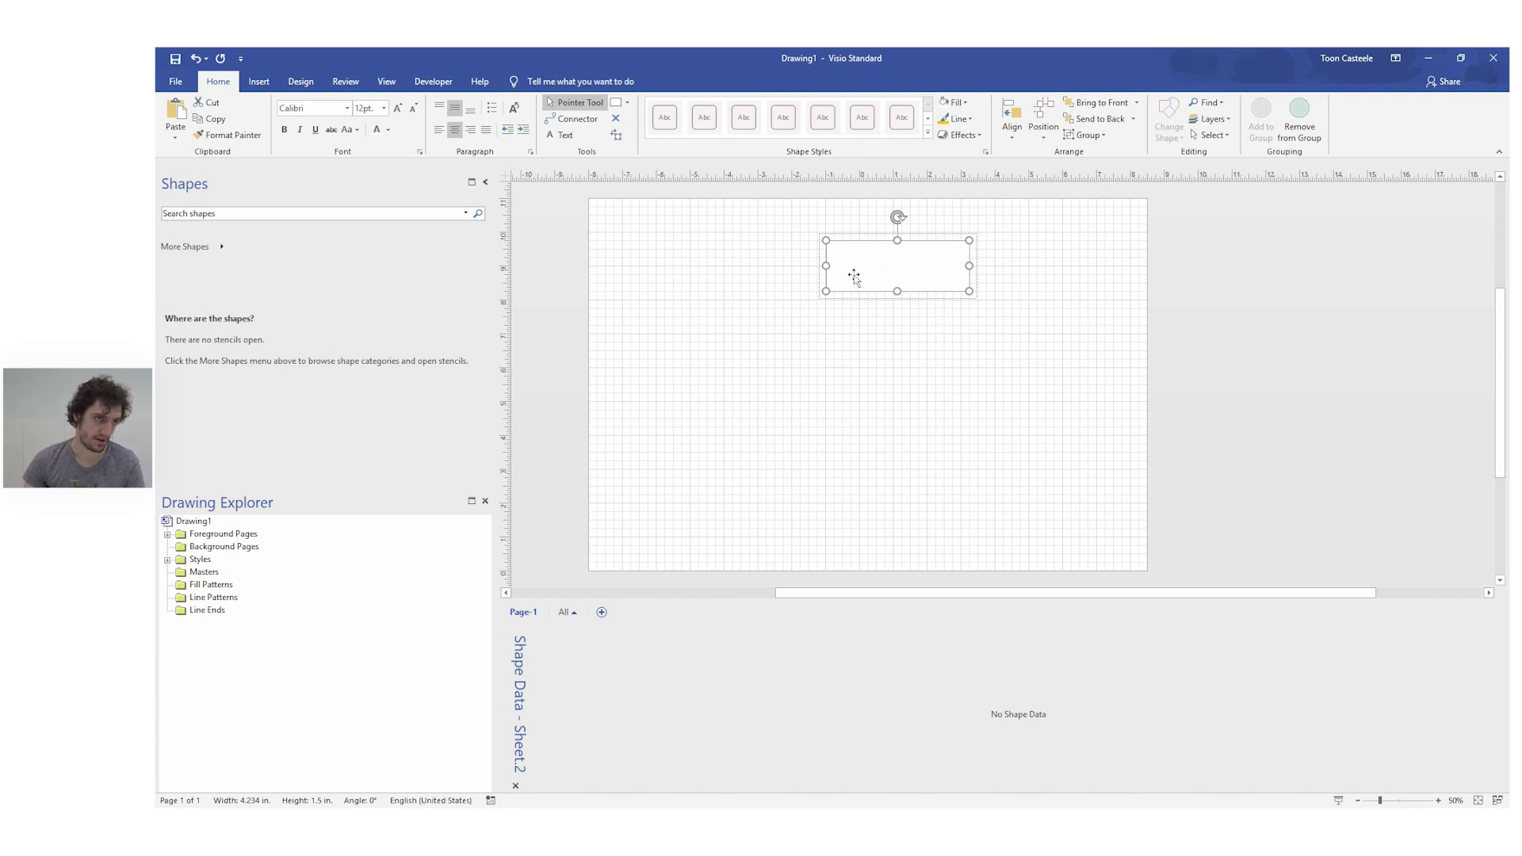
click(168, 535)
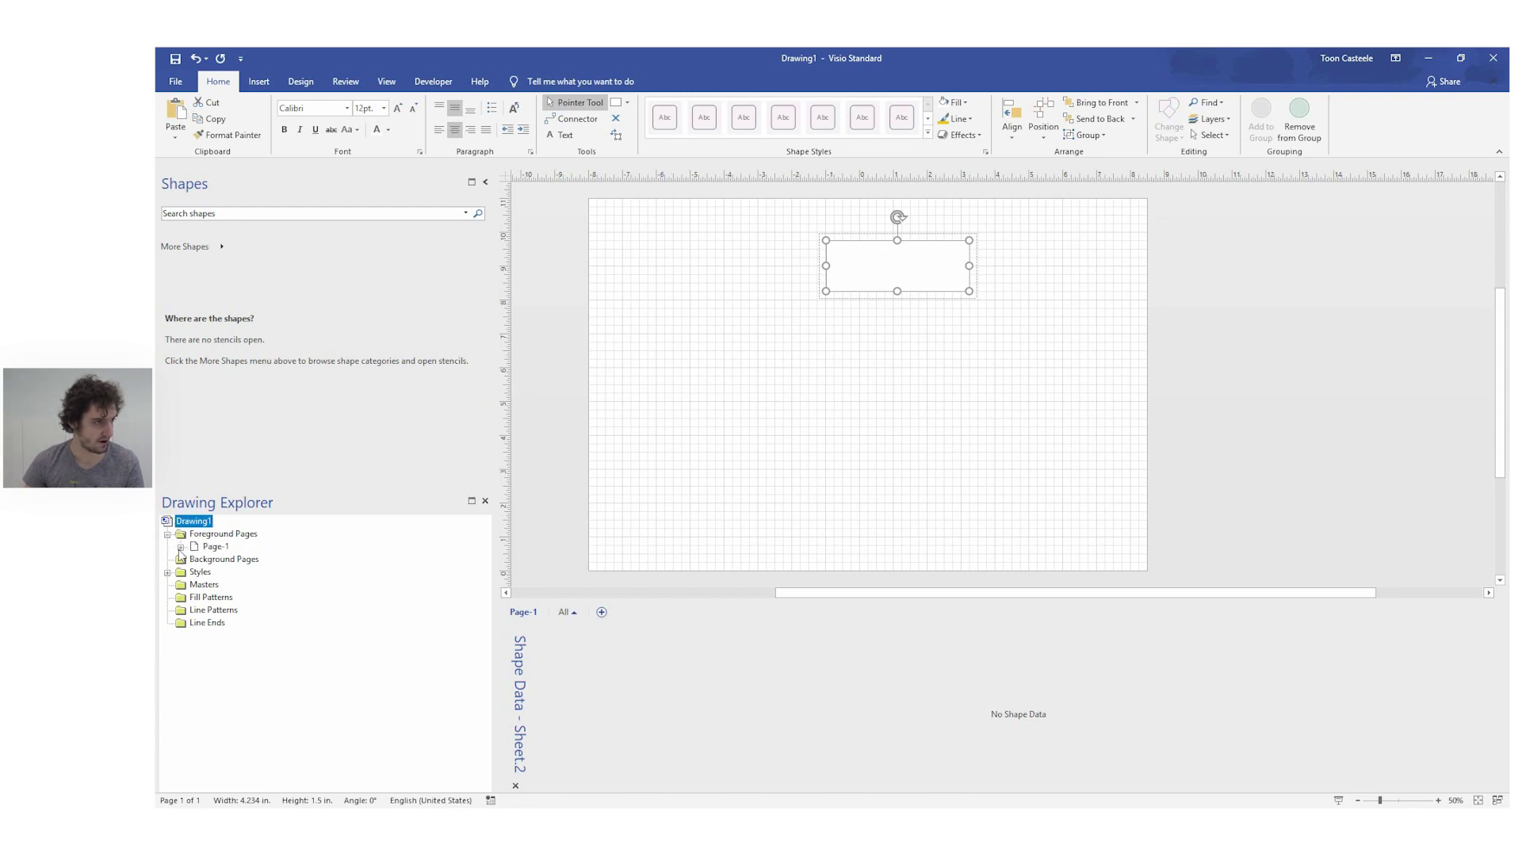
Expand Page-1, its Shapes folder, group Sheet.3 and Sheet.3's Shapes folder
click(181, 547)
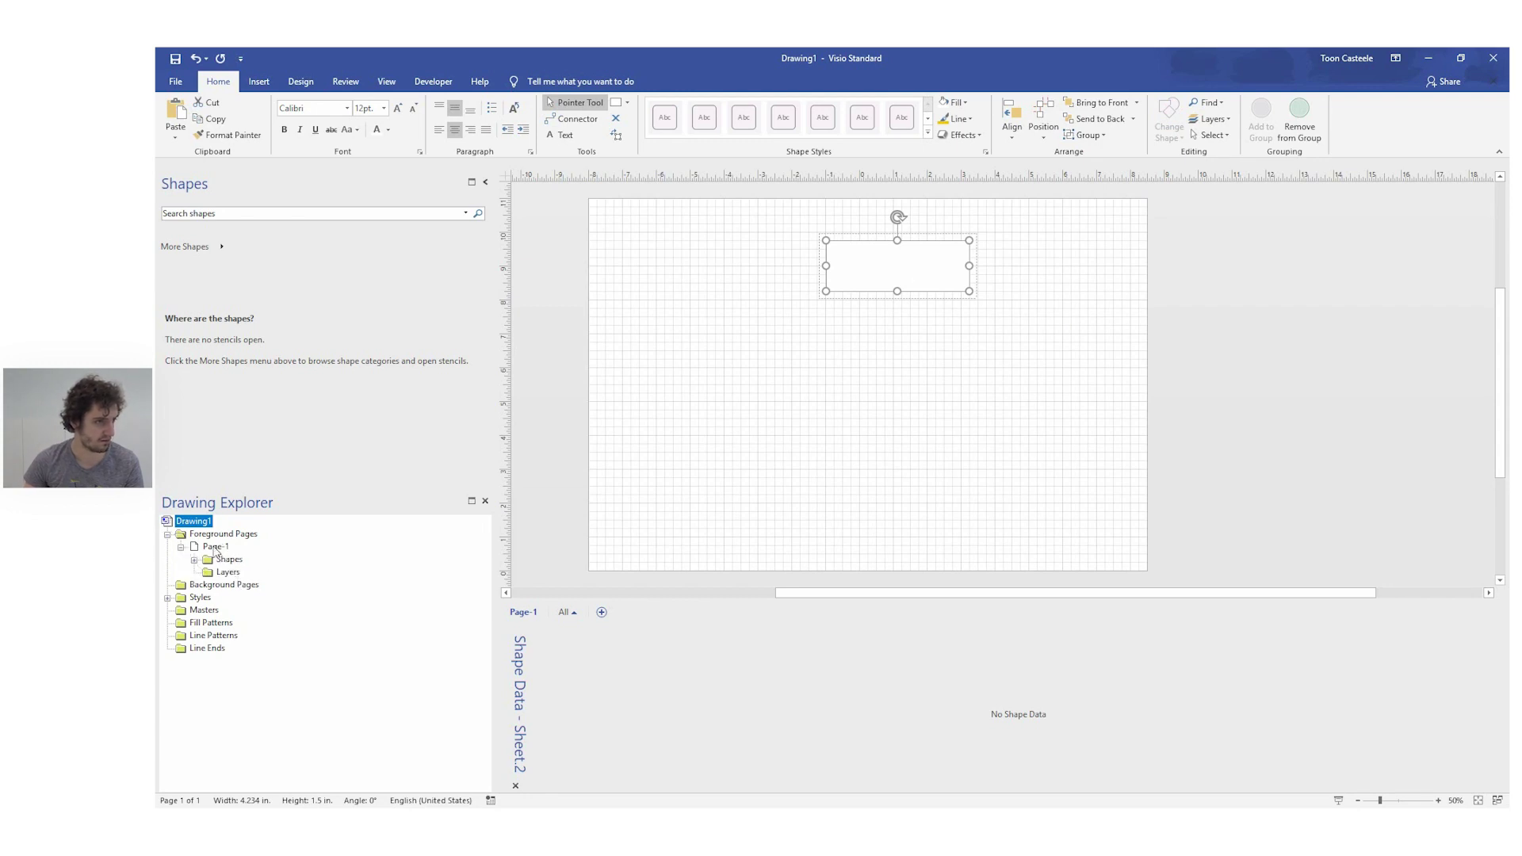
click(194, 559)
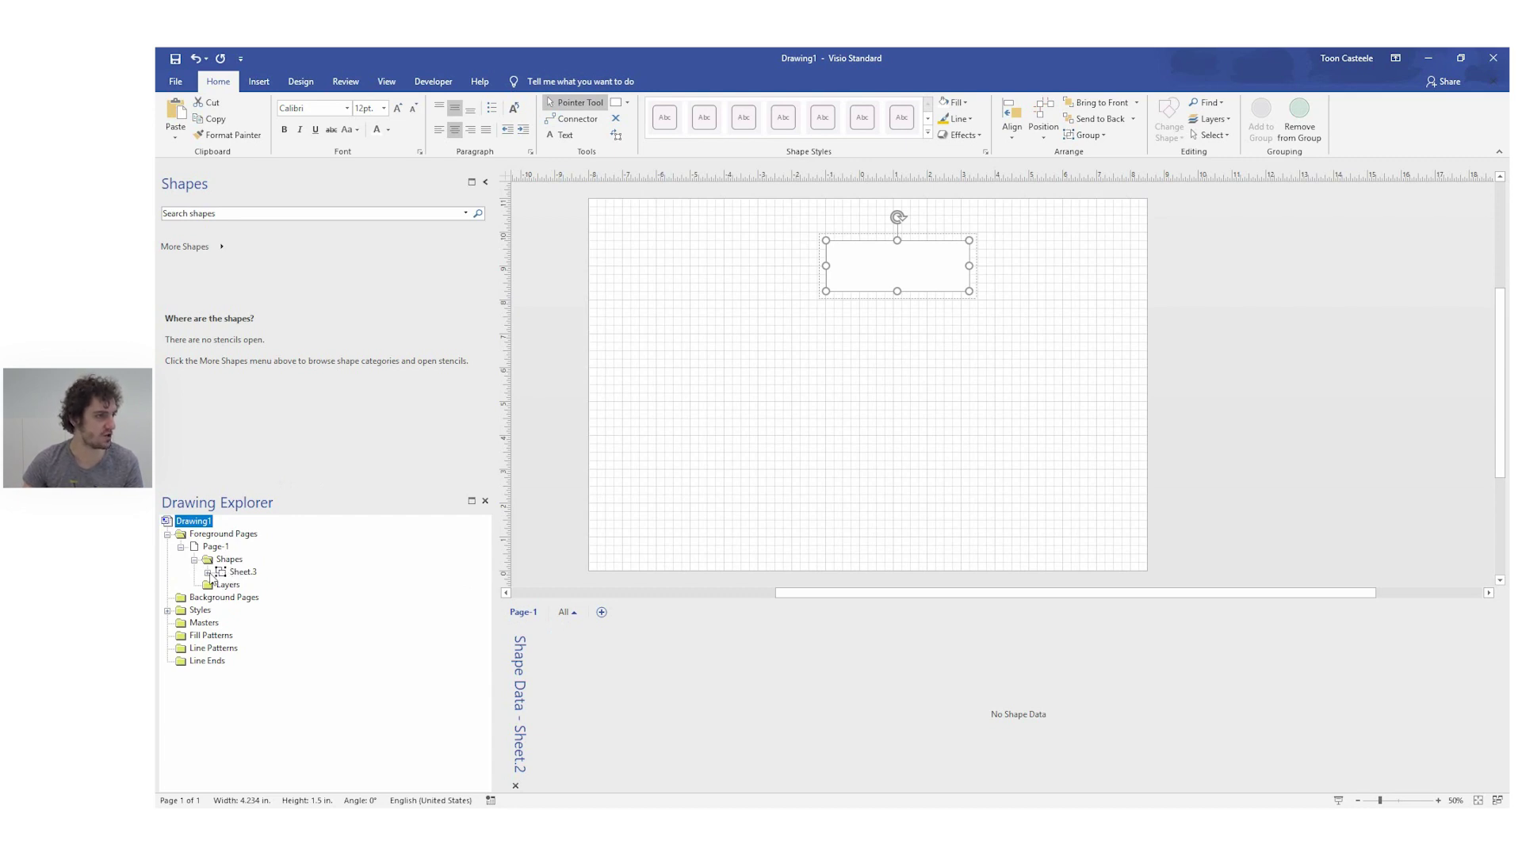
click(207, 572)
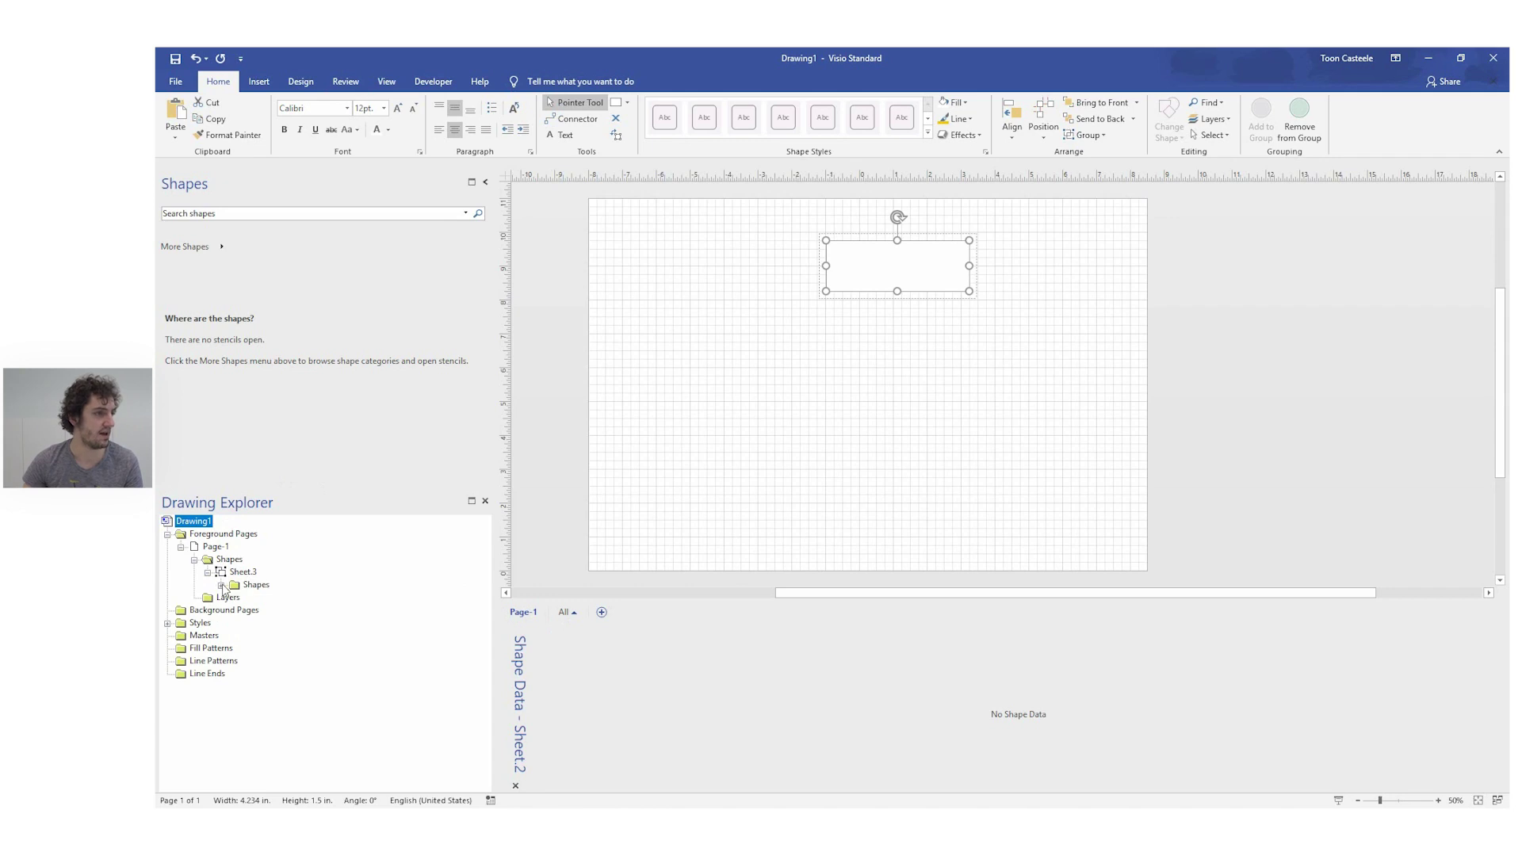
click(221, 585)
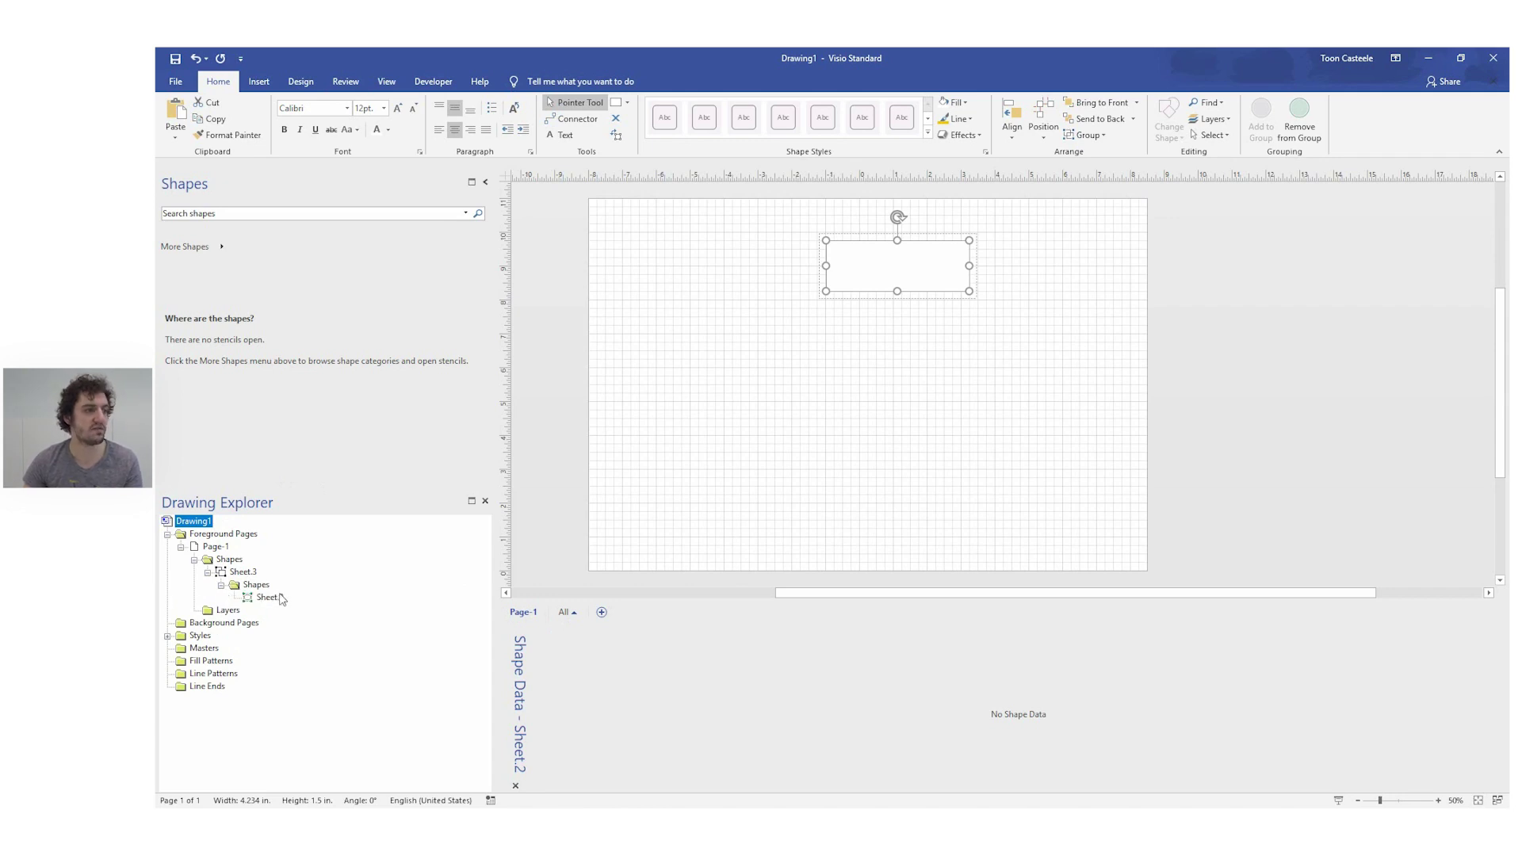
Alternate selecting Sheet.2 and Sheet.3 in the tree, ending on Sheet.2
click(269, 597)
click(243, 572)
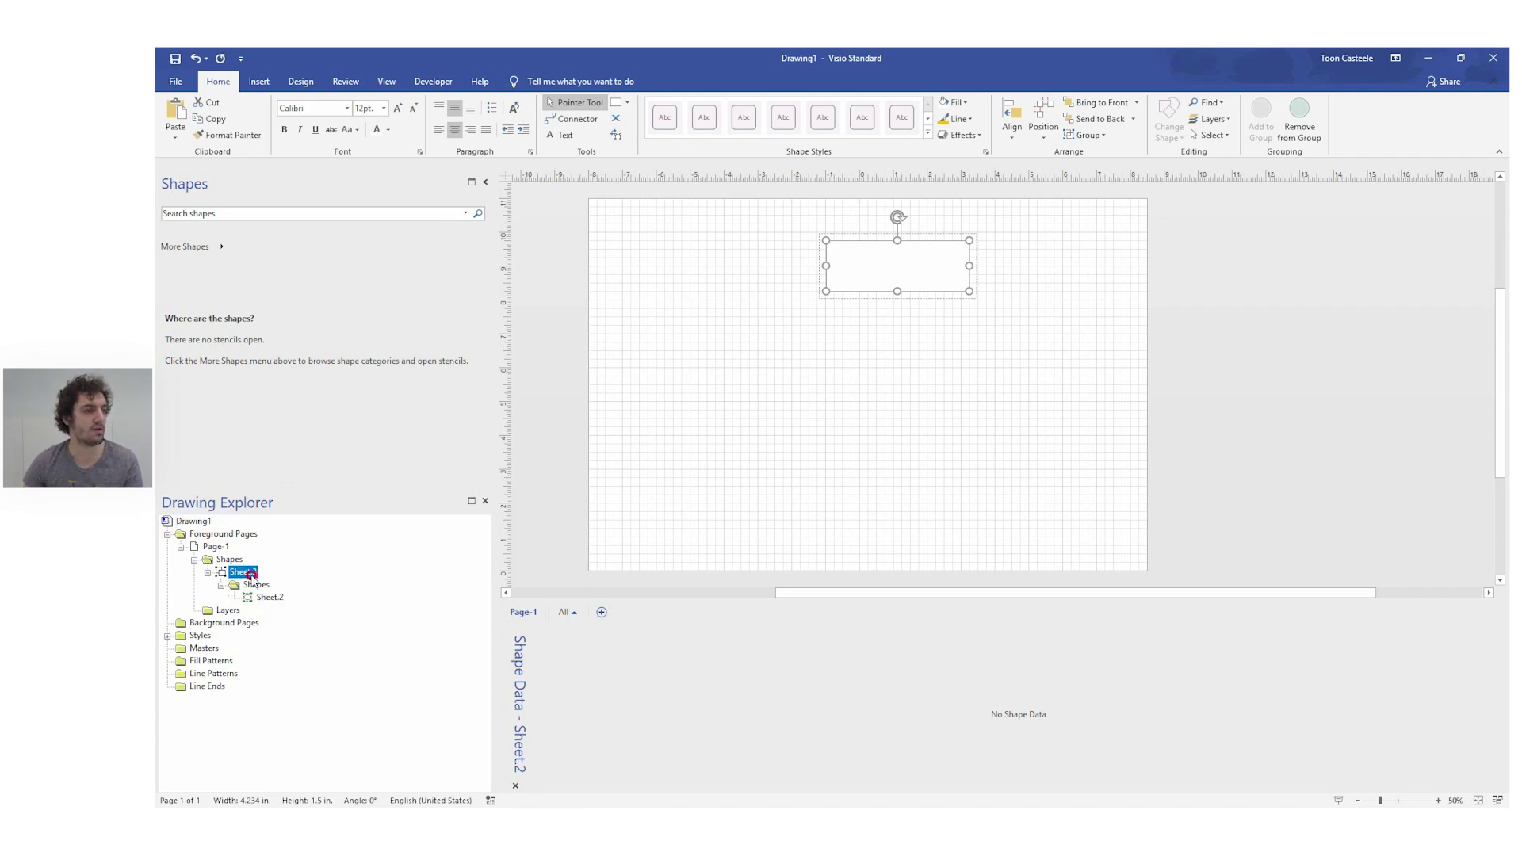
click(269, 598)
click(242, 573)
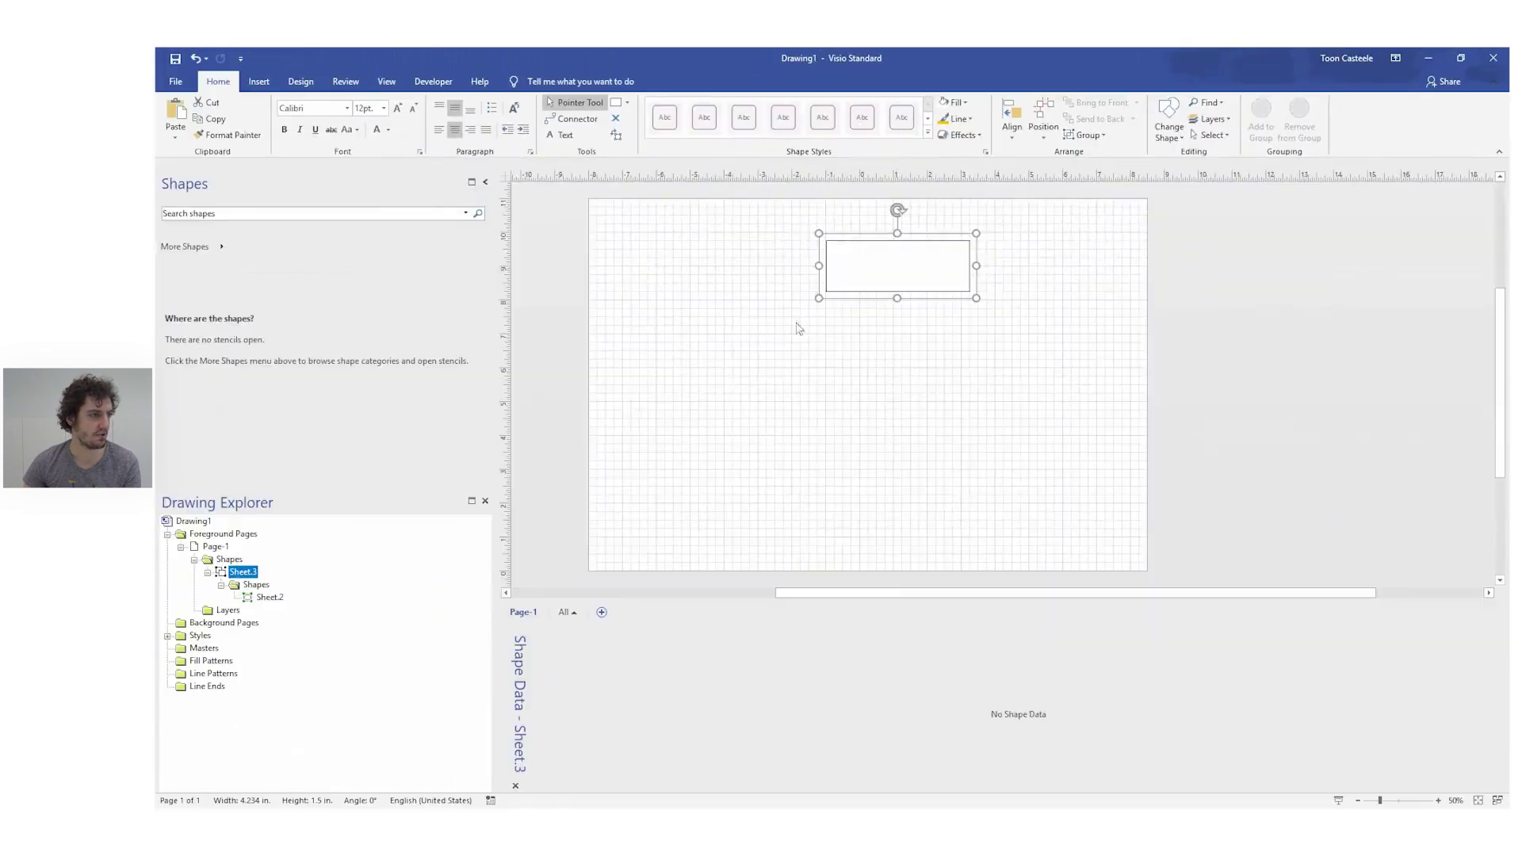
click(263, 597)
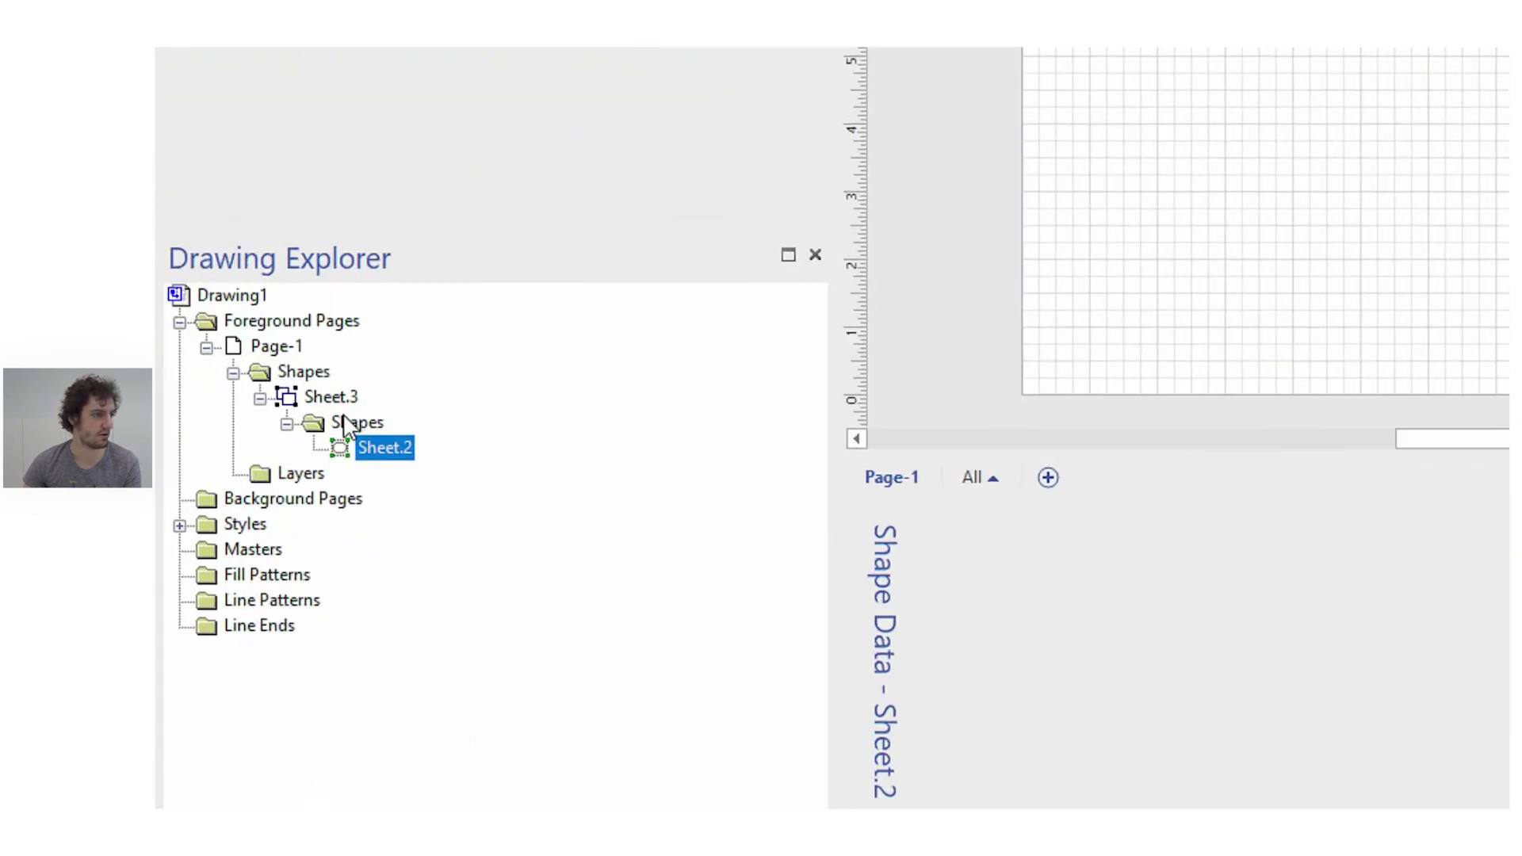
click(244, 574)
click(373, 444)
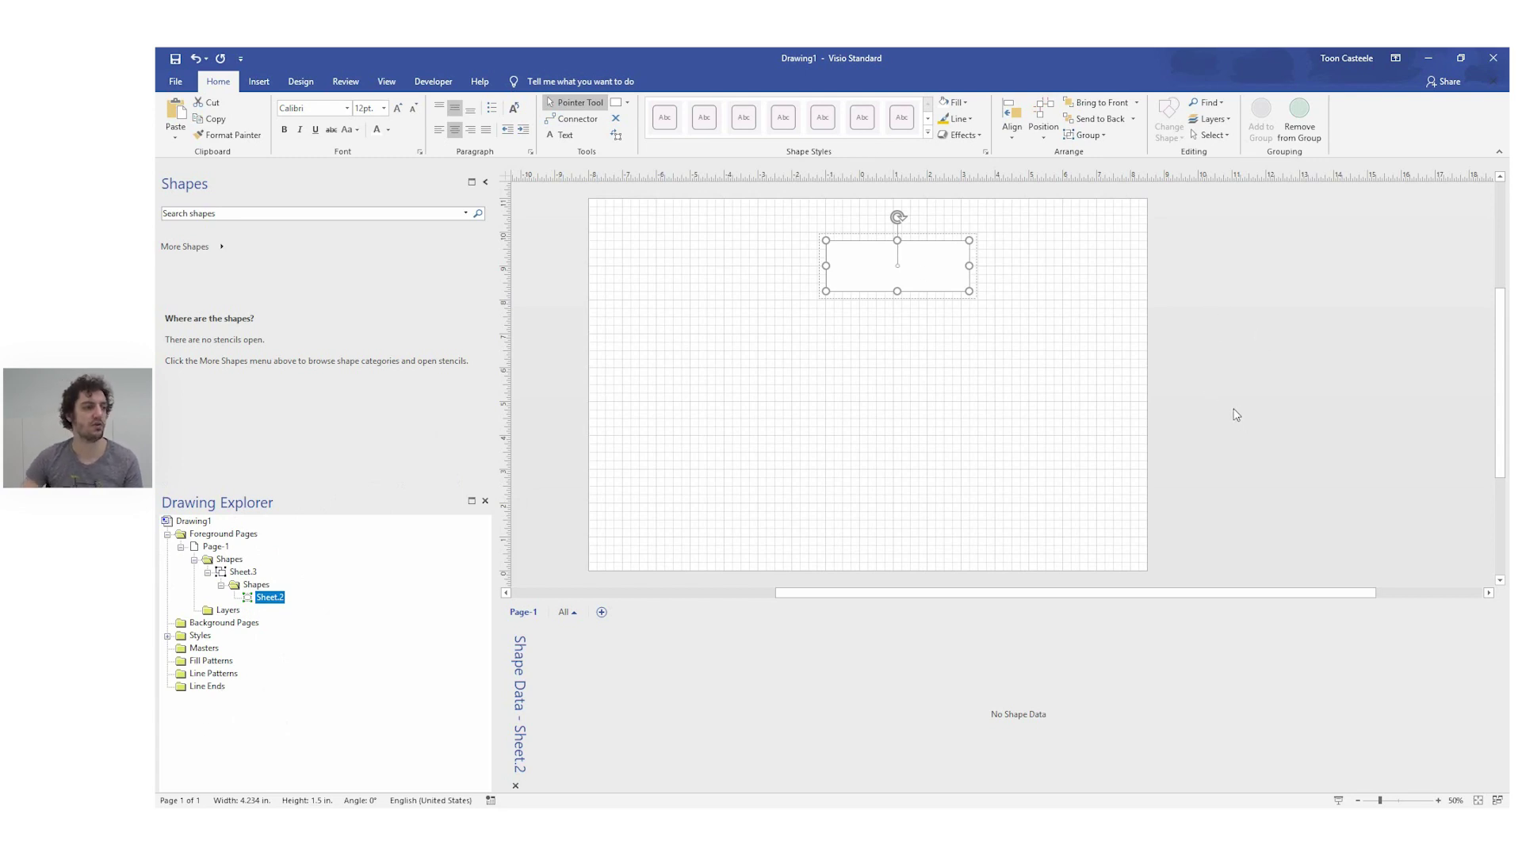
Switch from Developer to Help and back to Developer, then open the Tell me search
click(432, 83)
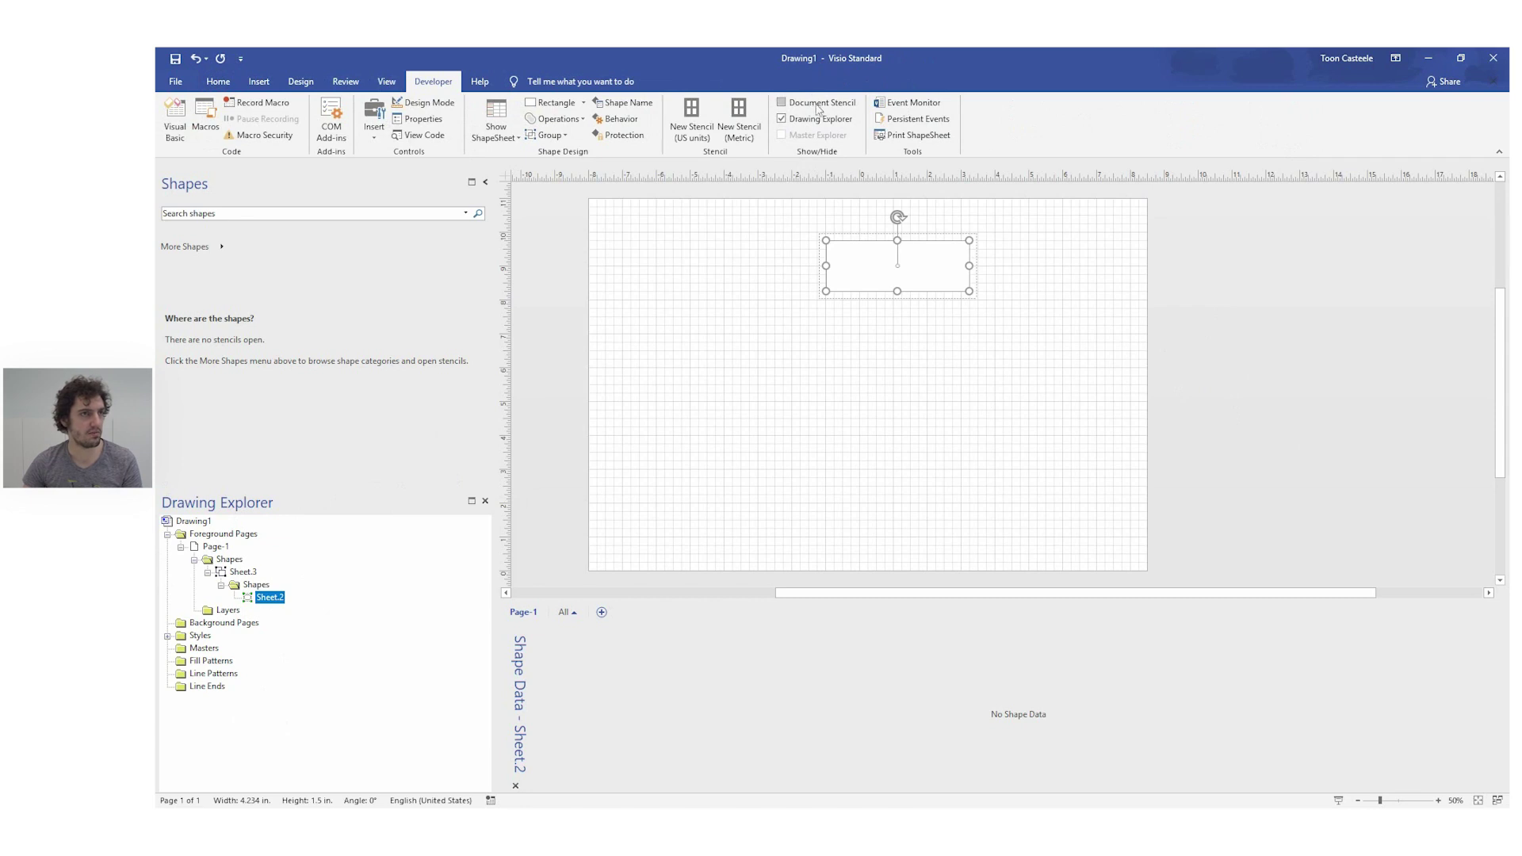
click(480, 82)
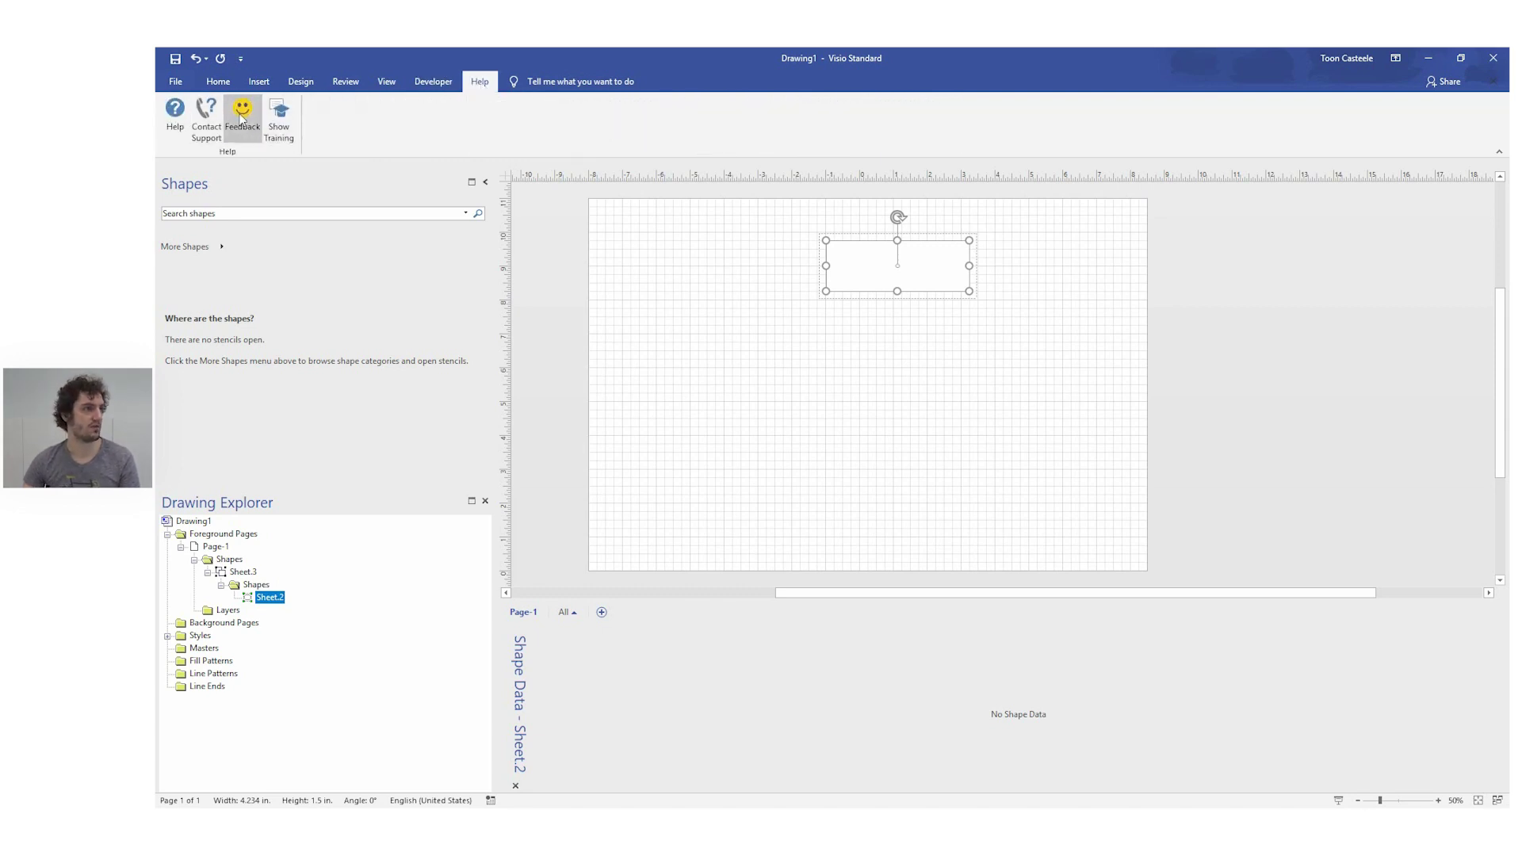
click(424, 82)
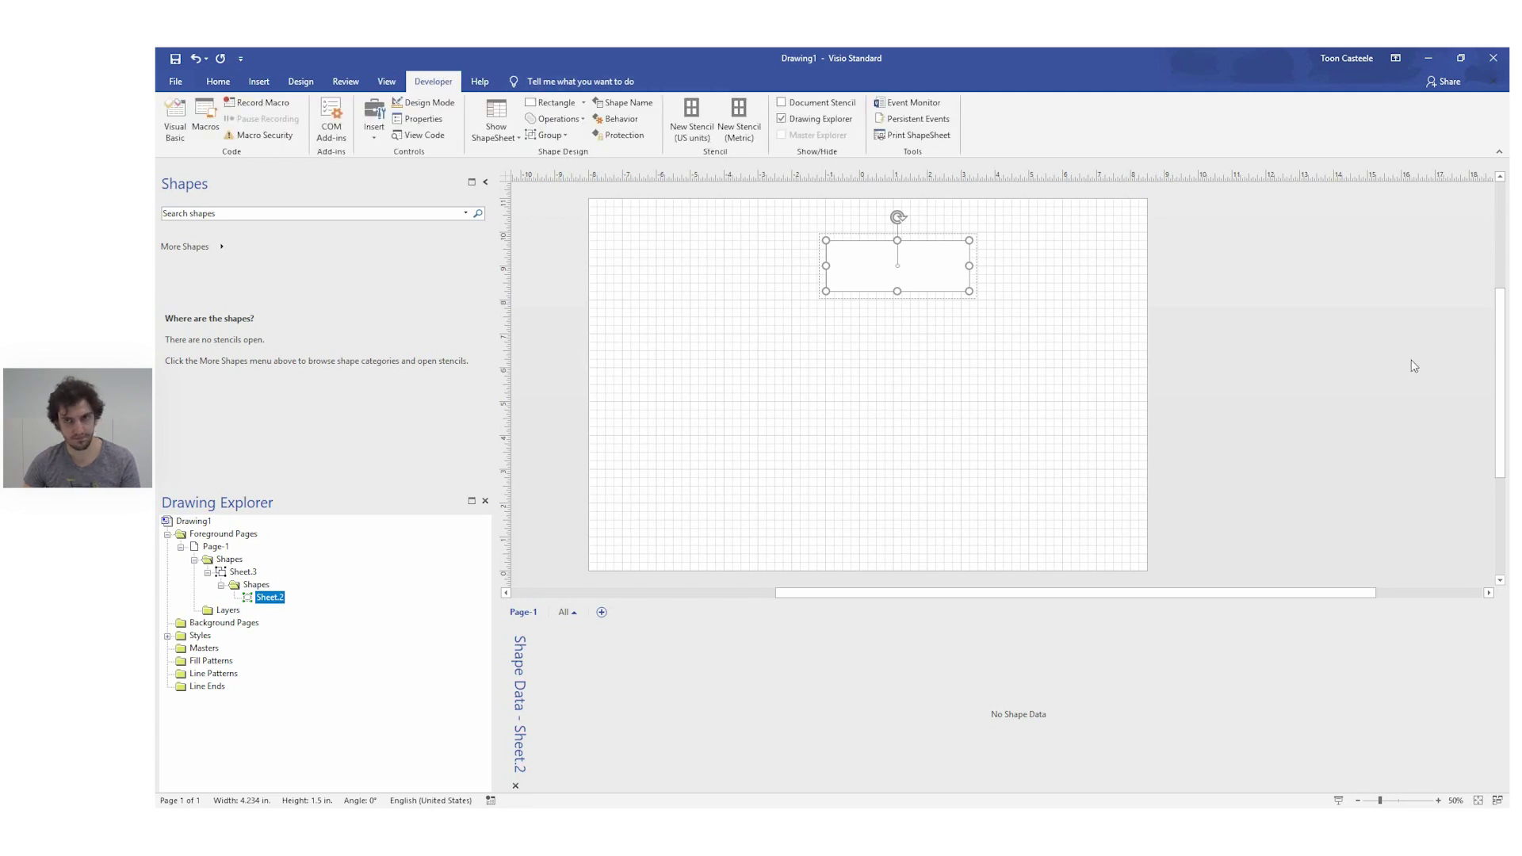
click(556, 82)
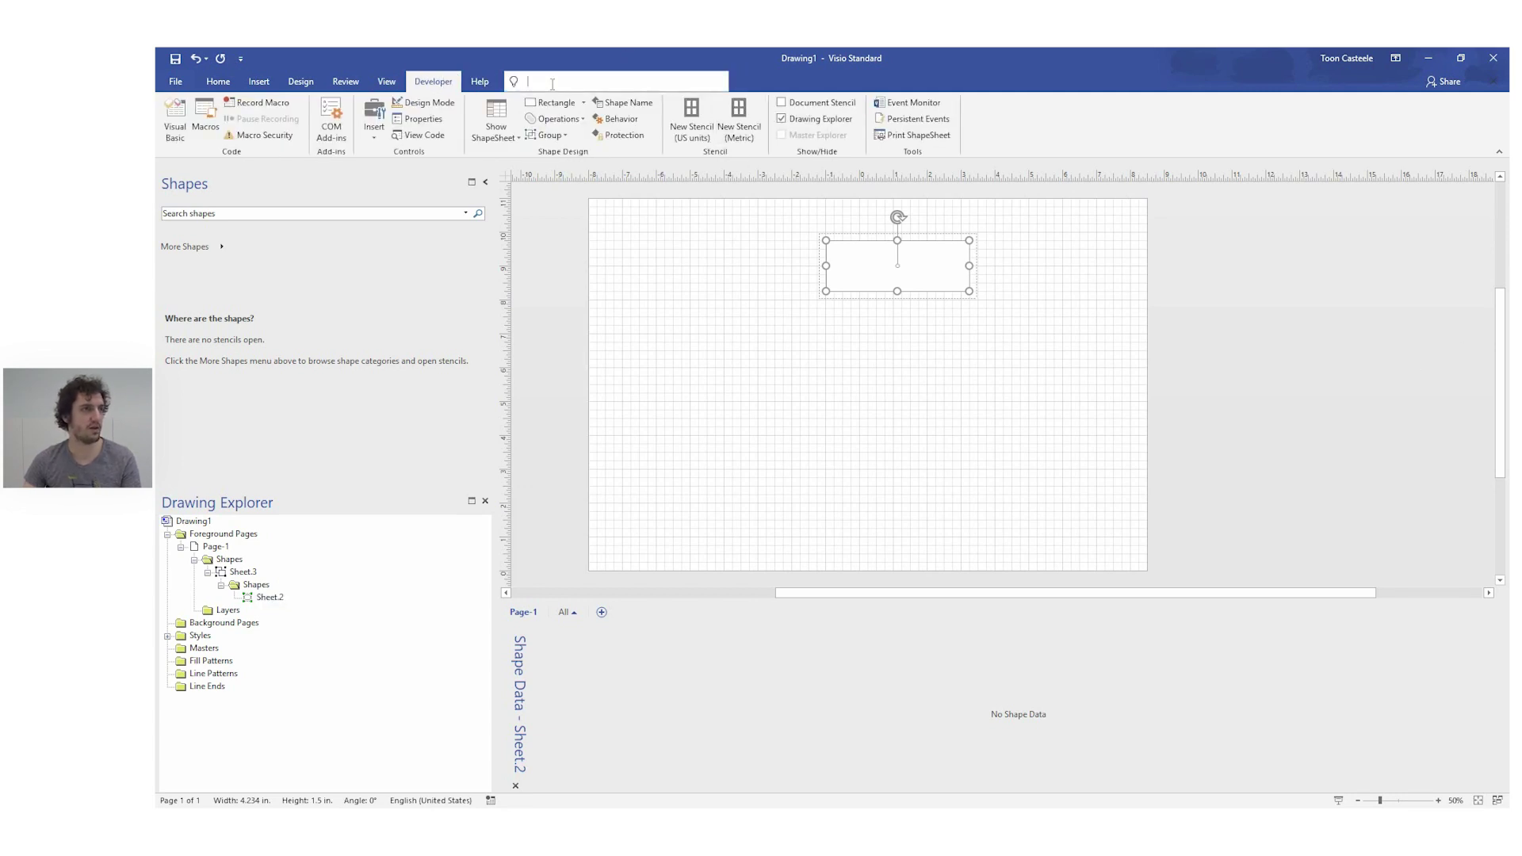
Search 'drawing exp' and toggle Drawing Explorer off and back on to collapse its tree
text(dra)
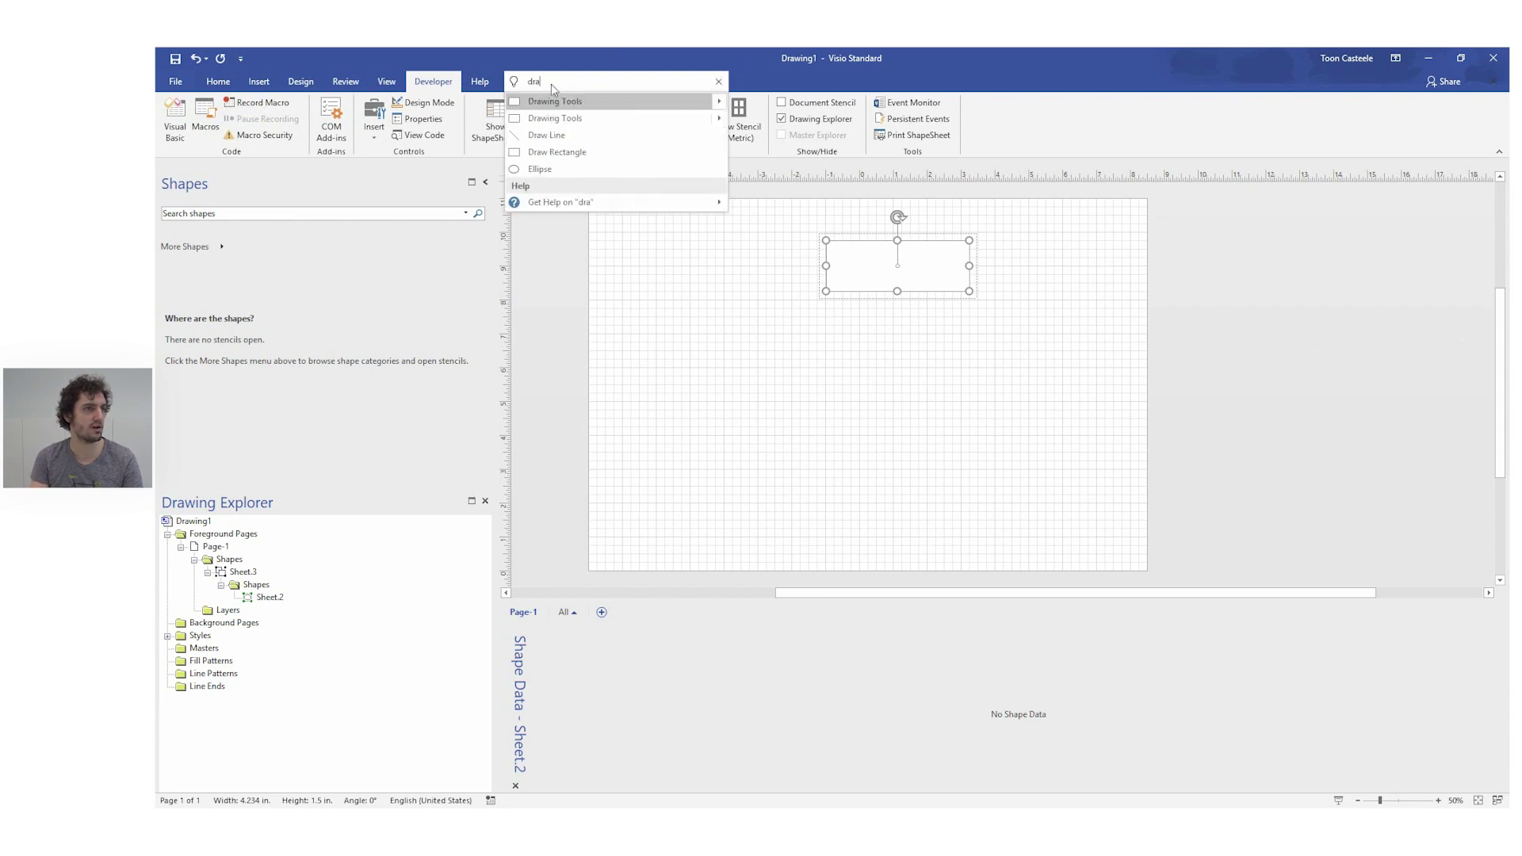
text(wing exp)
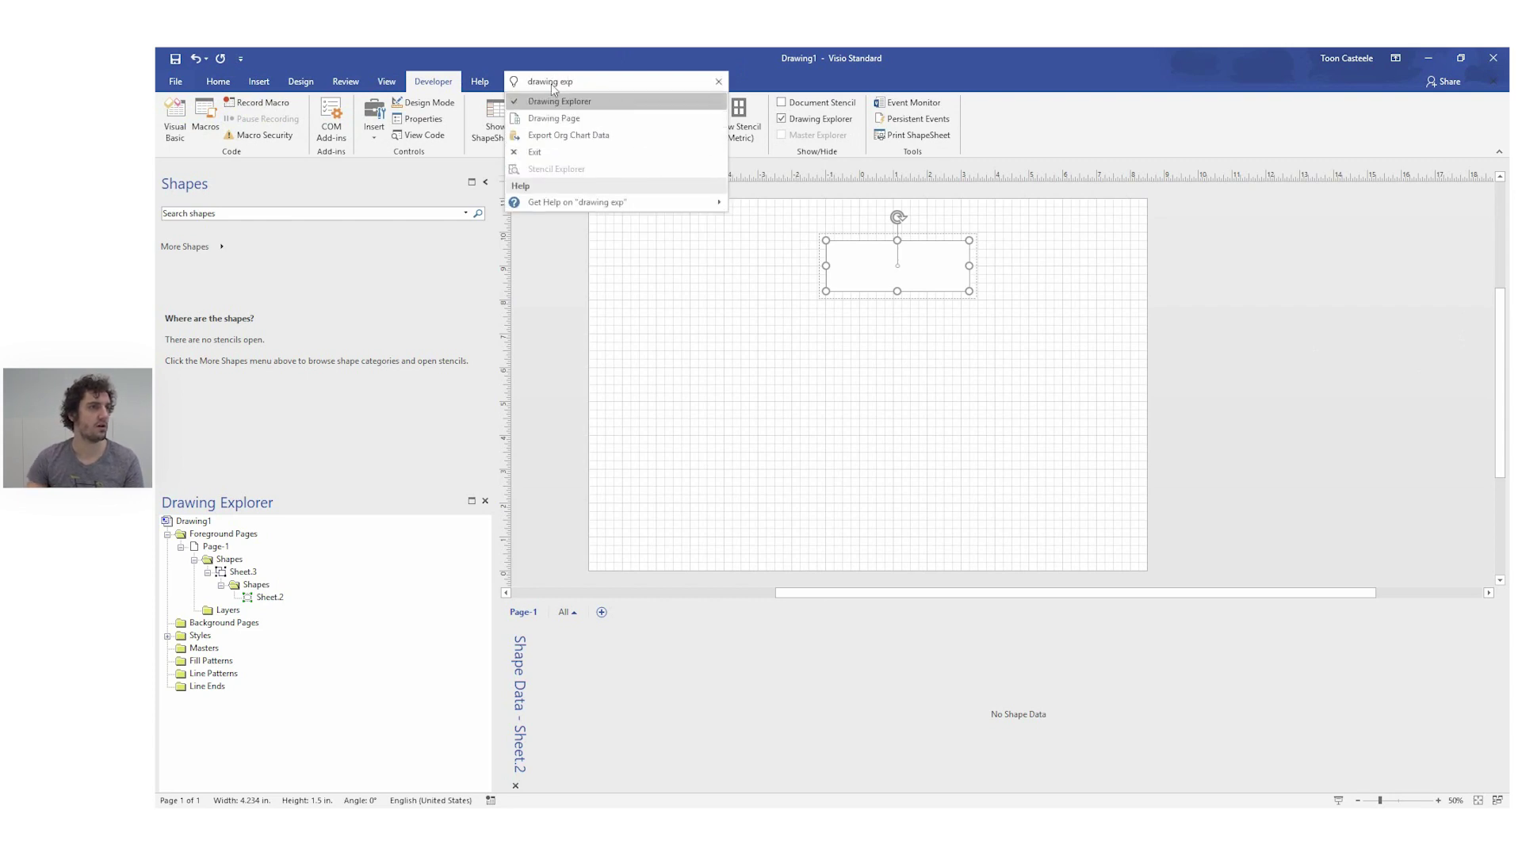
click(570, 102)
click(817, 119)
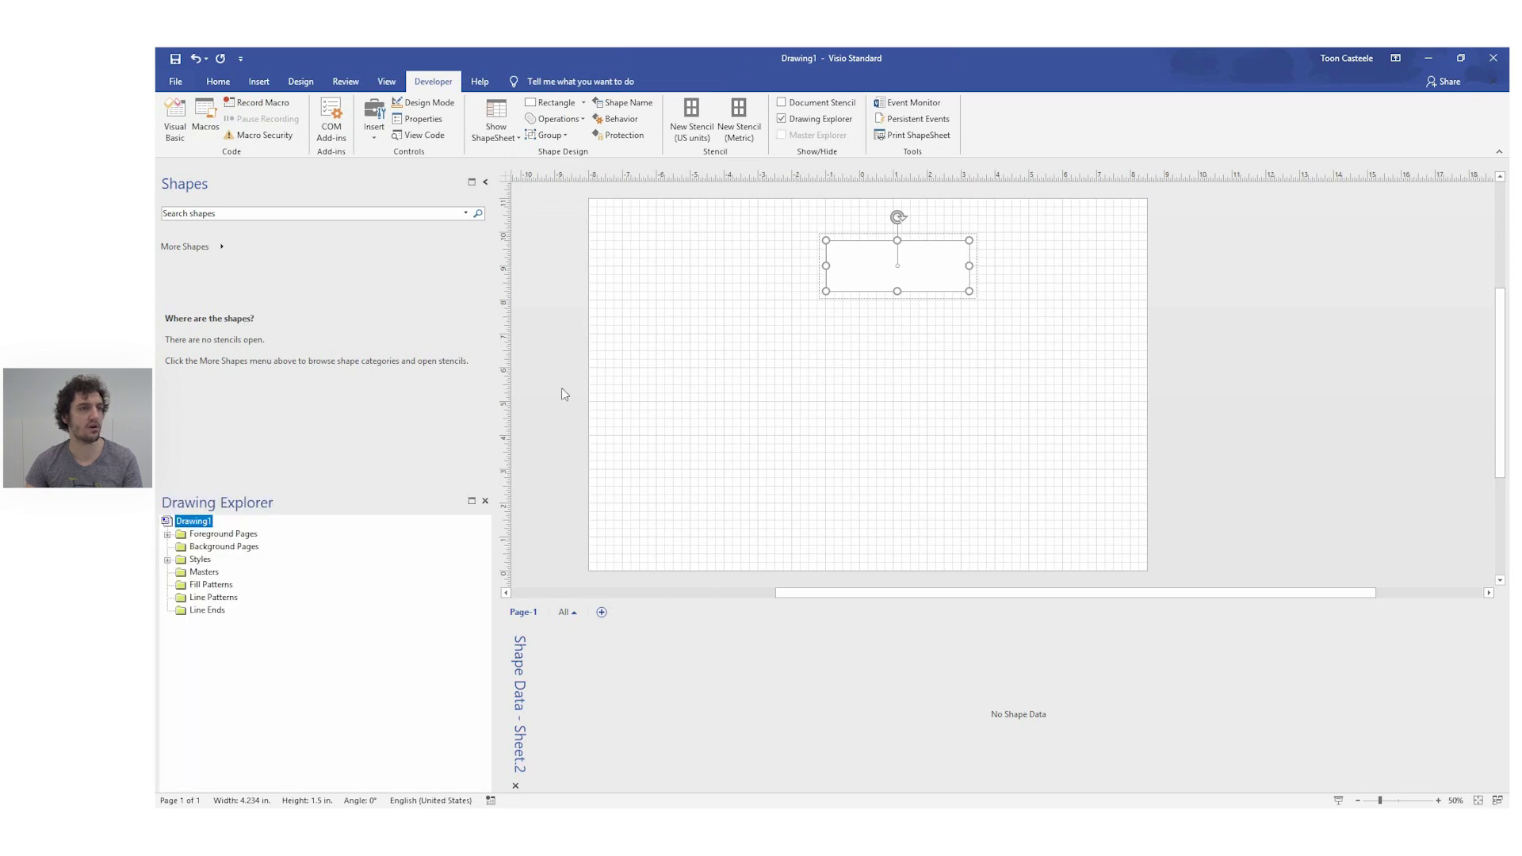